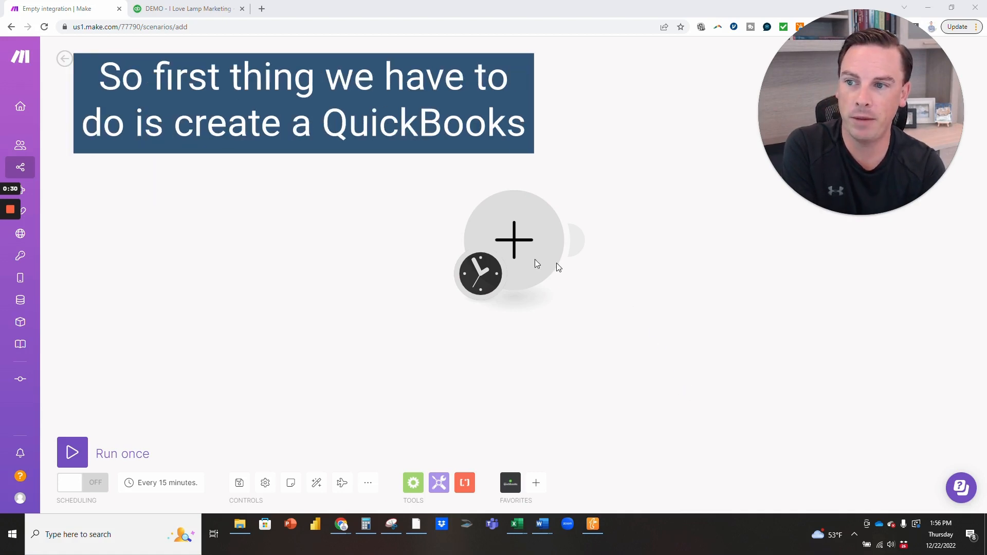
- Add a QuickBooks "Make an API Call" module as the scenario's first module
{"action": "left_click", "coordinate": [519, 254]}
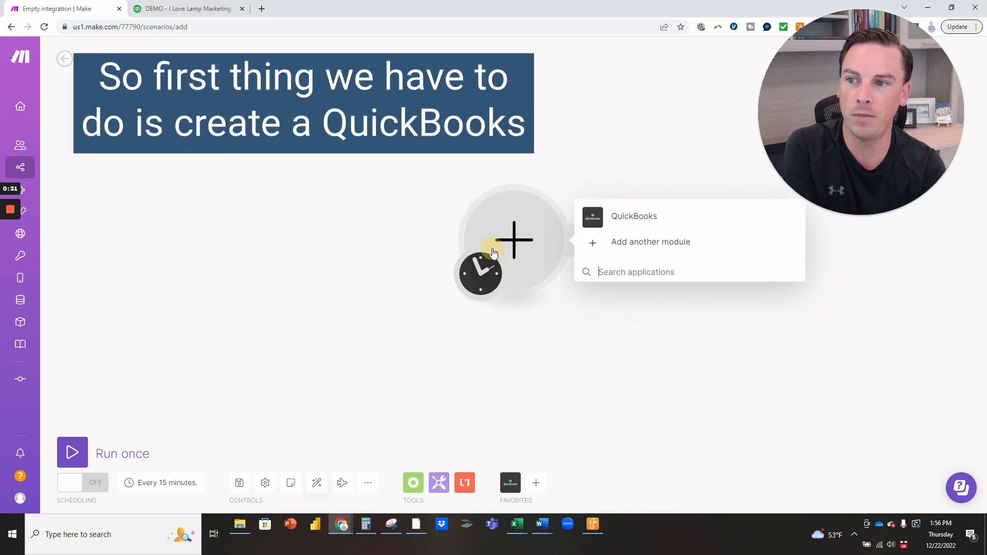
{"action": "left_click", "coordinate": [623, 222]}
{"action": "scroll", "coordinate": [632, 244], "scroll_direction": "down", "scroll_amount": 10}
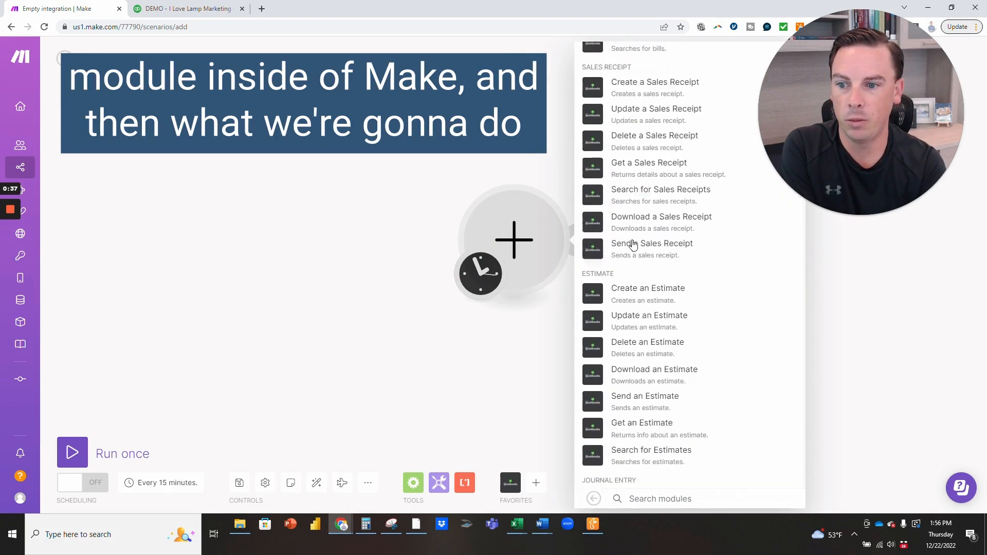
{"action": "scroll", "coordinate": [639, 247], "scroll_direction": "down", "scroll_amount": 20}
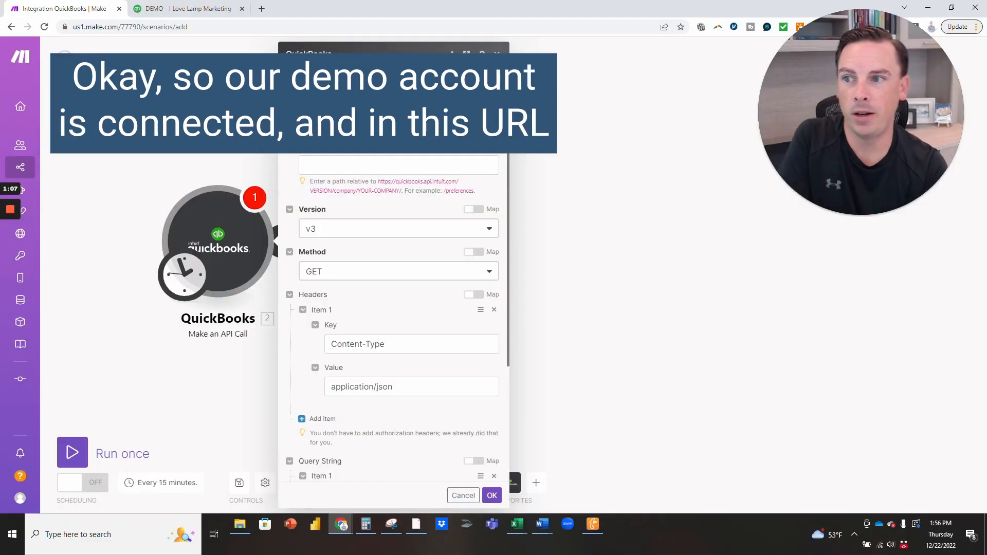
- Set the API call's URL to /reports/ProfitAndLoss
{"action": "left_click", "coordinate": [391, 164]}
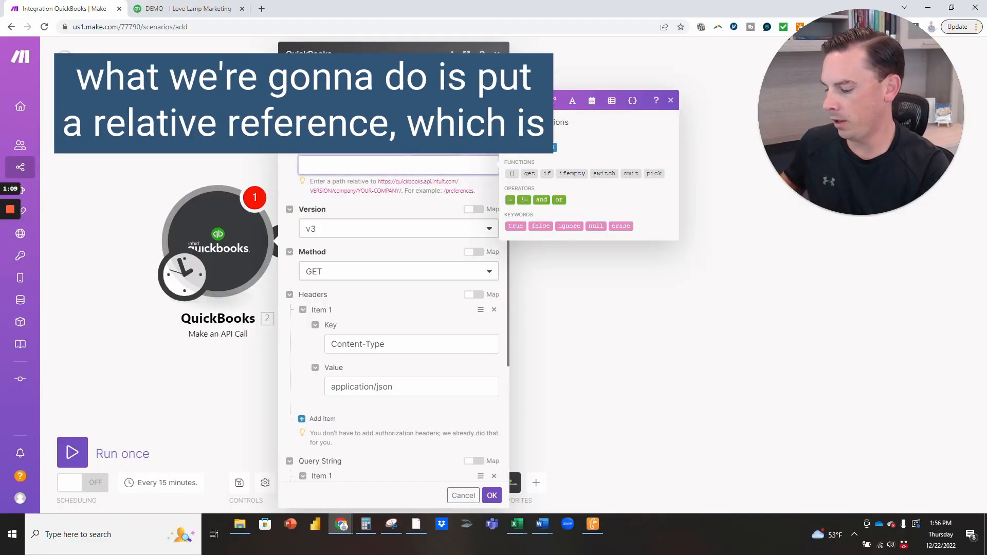
{"action": "type", "text": "/reports/P"}
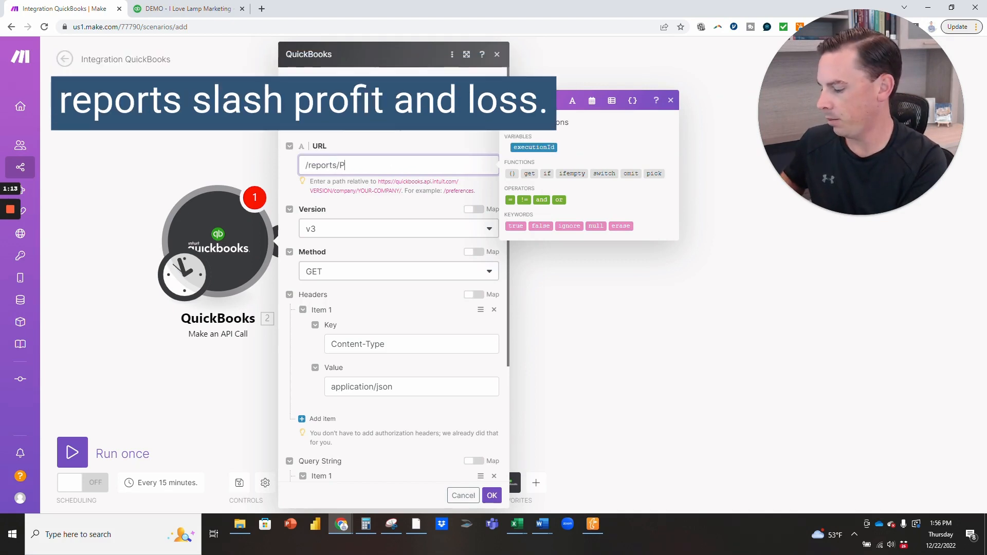
{"action": "type", "text": "rofitAnd"}
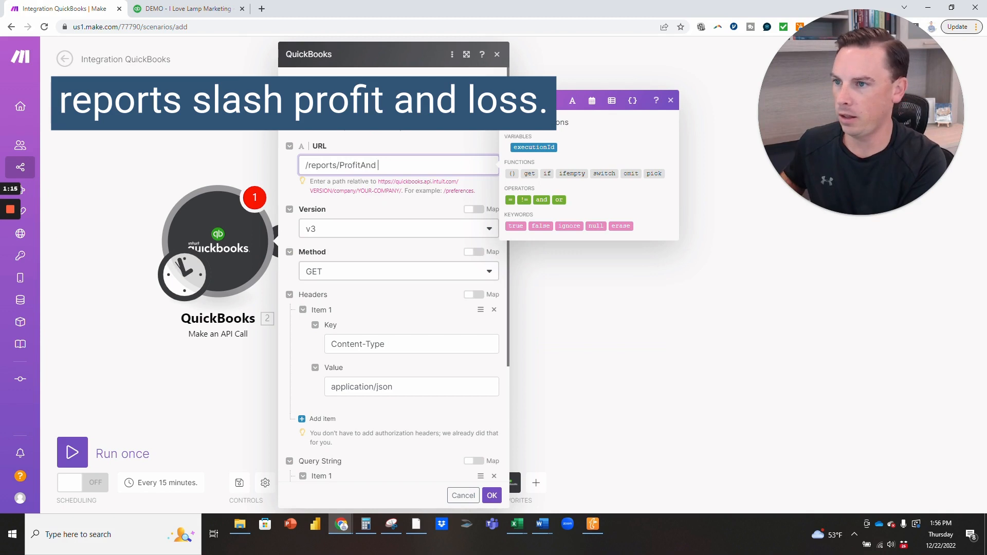
{"action": "type", "text": "Loss"}
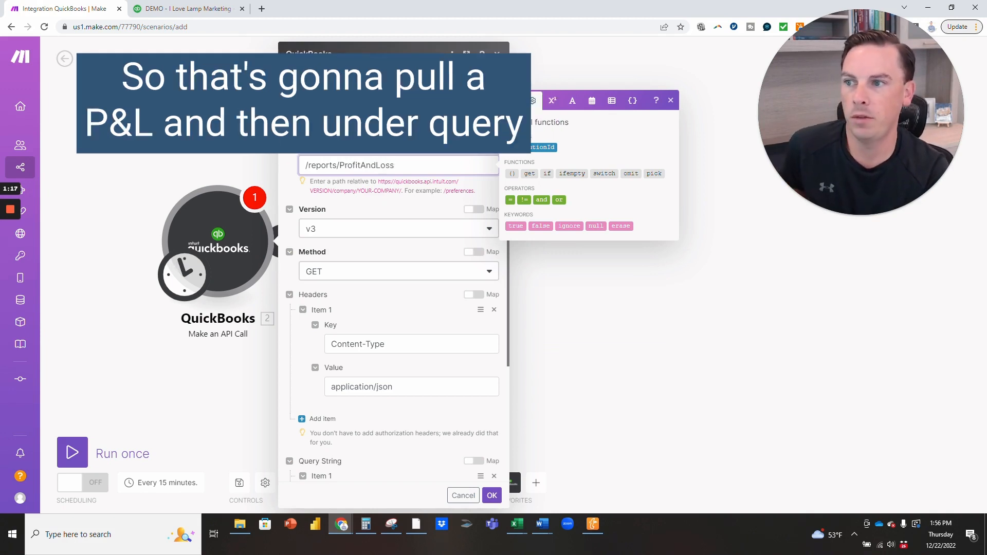
- Set the value of the minorversion query string parameter to 65
{"action": "scroll", "coordinate": [400, 202], "scroll_direction": "down", "scroll_amount": 3}
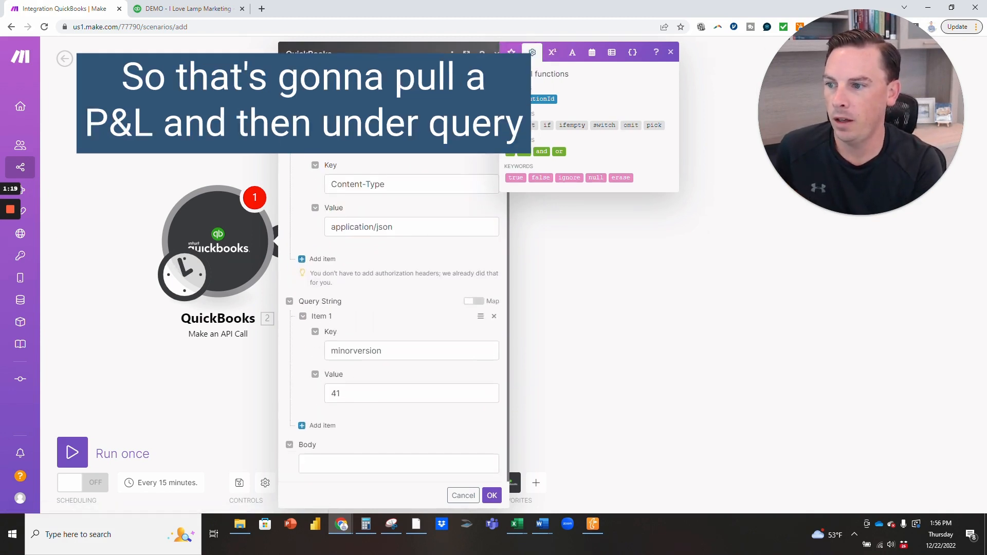
{"action": "double_click", "coordinate": [372, 388]}
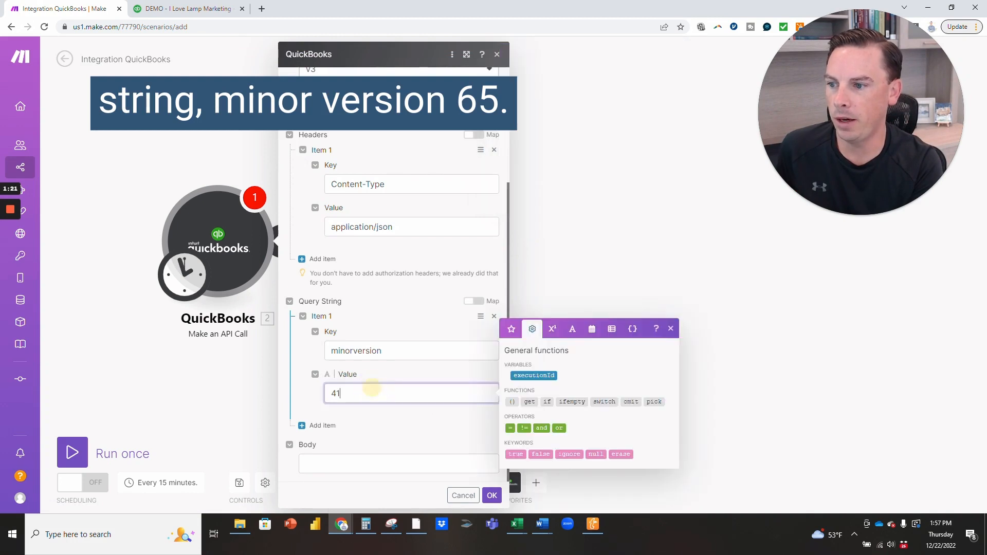
{"action": "type", "text": "65"}
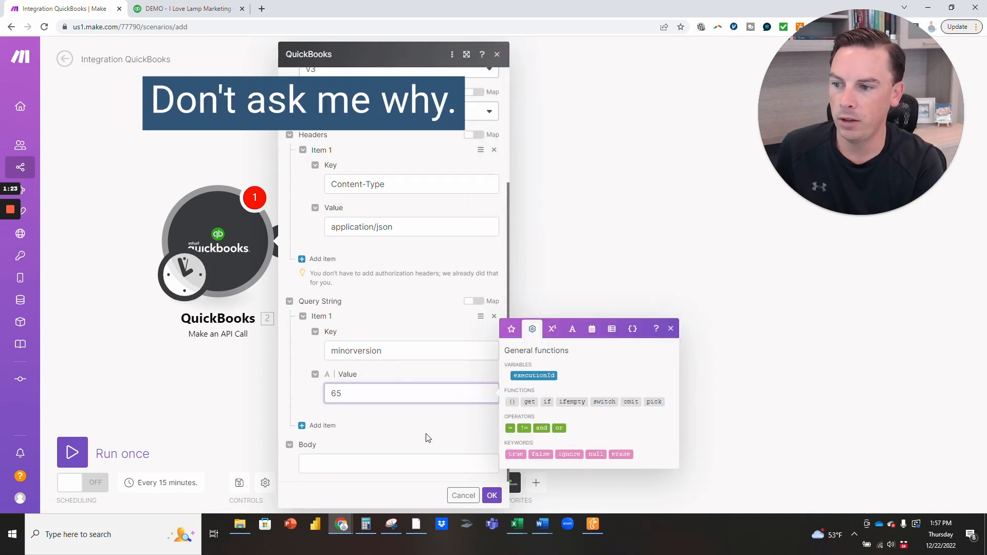
{"action": "left_click", "coordinate": [414, 414]}
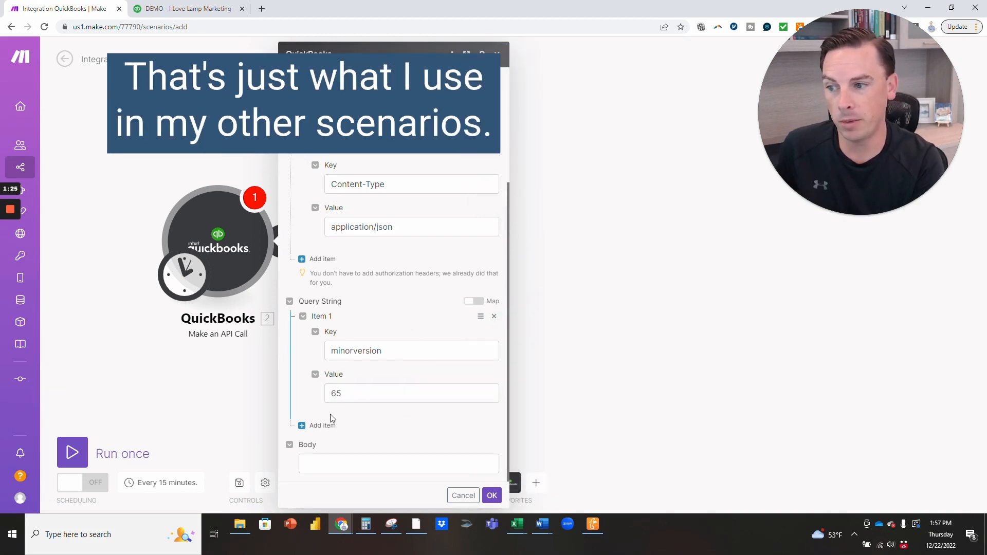
- Add a second query string item with the key accounting_method and the value Cash
{"action": "left_click", "coordinate": [303, 426]}
{"action": "scroll", "coordinate": [425, 311], "scroll_direction": "down", "scroll_amount": 2}
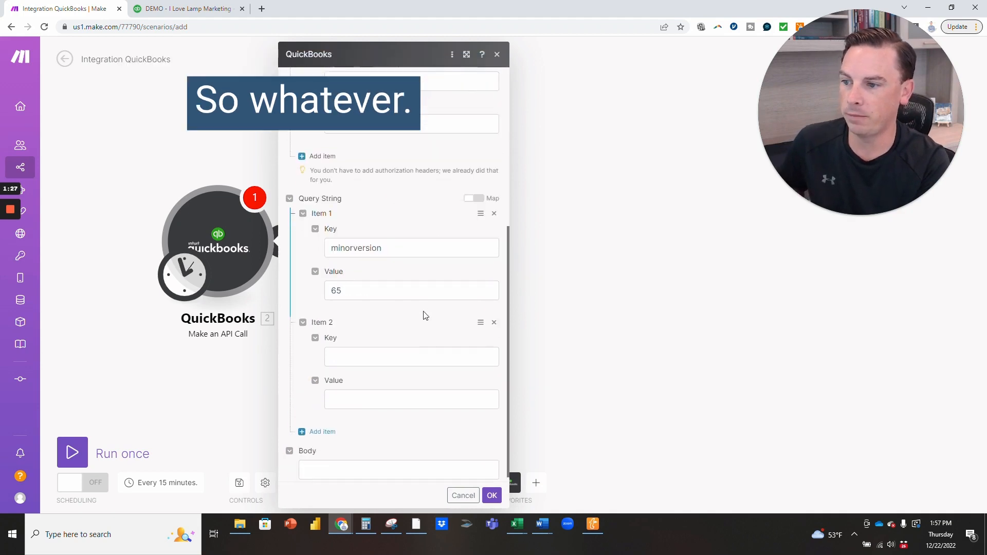
{"action": "left_click", "coordinate": [391, 351]}
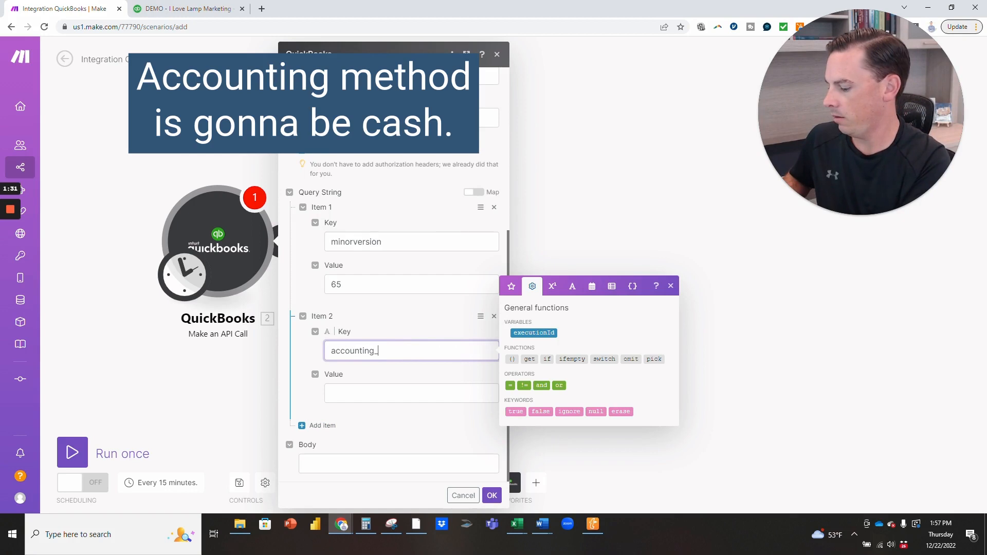
{"action": "left_click", "coordinate": [398, 391]}
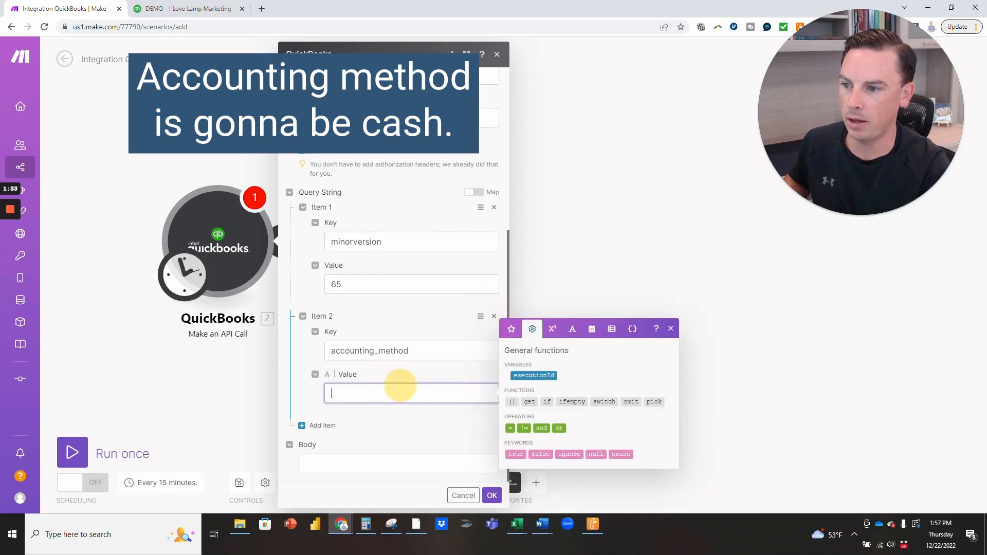
{"action": "type", "text": "Cash"}
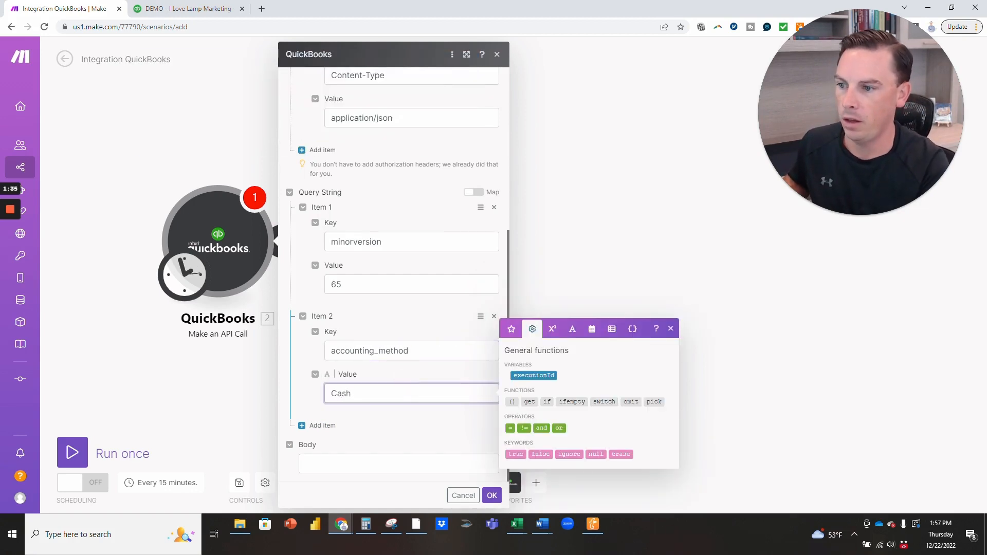
- Add a third query string item with the key start_date and the value 2020-10-01
{"action": "left_click", "coordinate": [319, 425]}
{"action": "scroll", "coordinate": [396, 353], "scroll_direction": "down", "scroll_amount": 2}
{"action": "scroll", "coordinate": [397, 353], "scroll_direction": "up", "scroll_amount": 2}
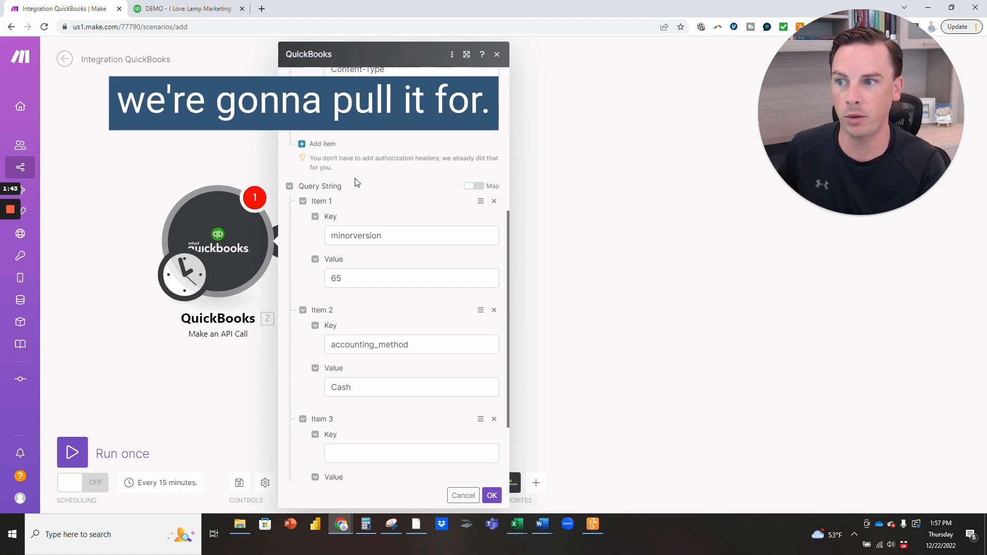
{"action": "scroll", "coordinate": [398, 211], "scroll_direction": "down", "scroll_amount": 2}
{"action": "left_click", "coordinate": [374, 349]}
{"action": "type", "text": "start_date"}
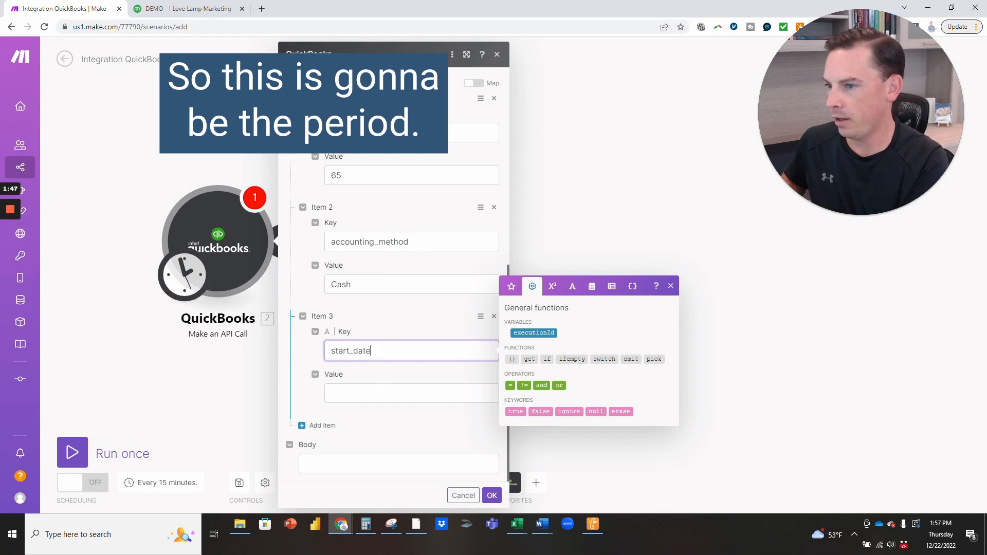
{"action": "left_click", "coordinate": [370, 392]}
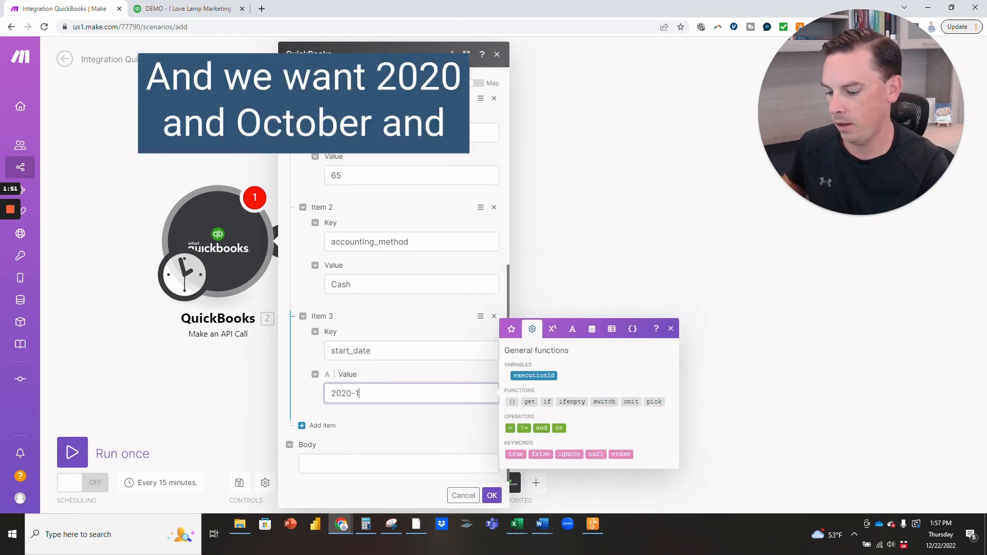
- Add a fourth query string item with the key end_date and the value 2020-12-31
{"action": "left_click", "coordinate": [320, 425]}
{"action": "scroll", "coordinate": [375, 379], "scroll_direction": "down", "scroll_amount": 2}
{"action": "left_click", "coordinate": [381, 357]}
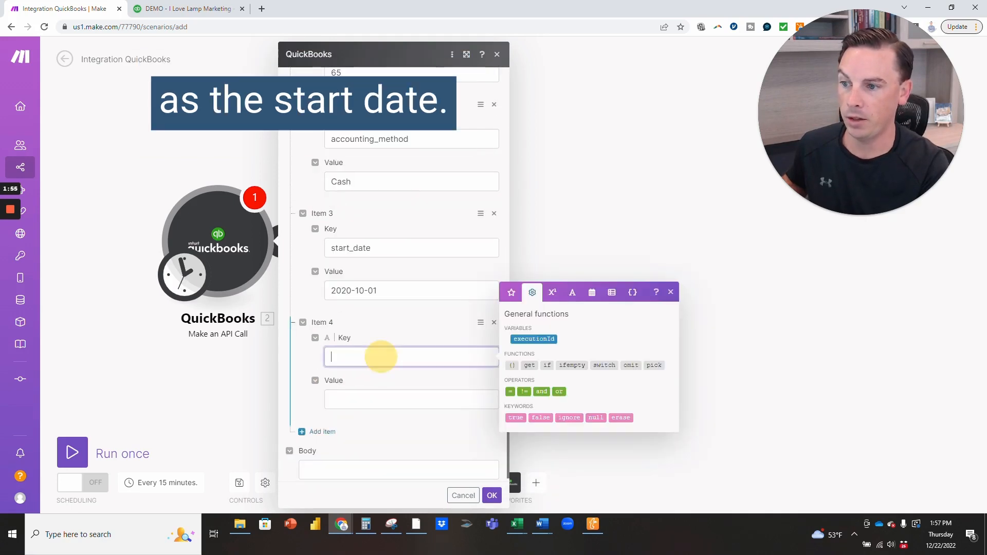
{"action": "type", "text": "end_date"}
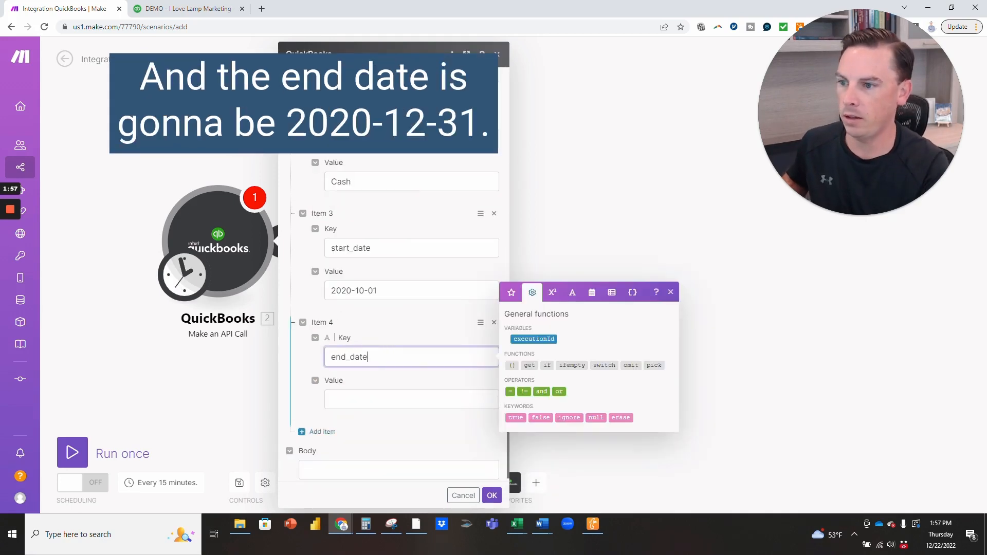
{"action": "left_click", "coordinate": [368, 400]}
{"action": "type", "text": "2020-12-31"}
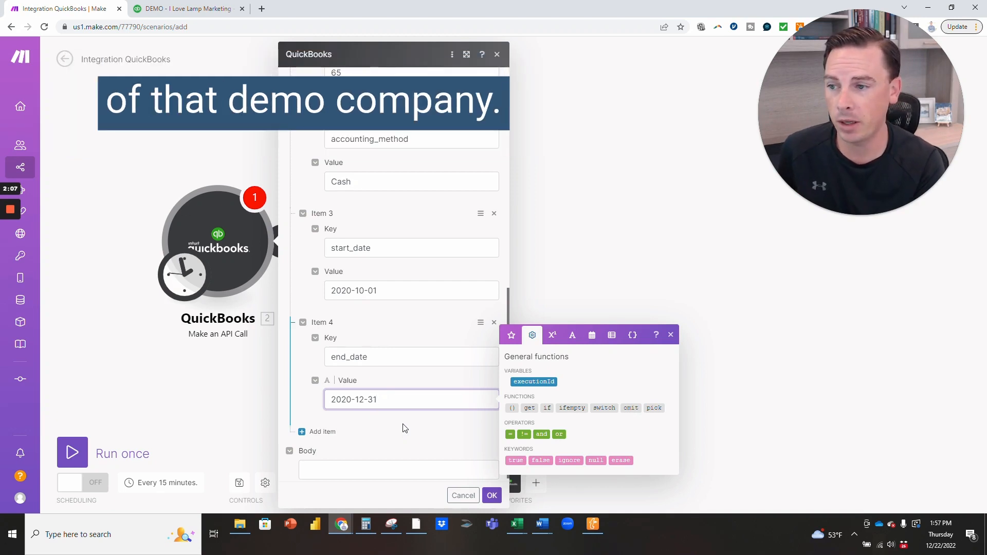
- Add a fifth query string item with the key summarize_column_by and the value Month, and save the module settings
{"action": "left_click", "coordinate": [329, 431]}
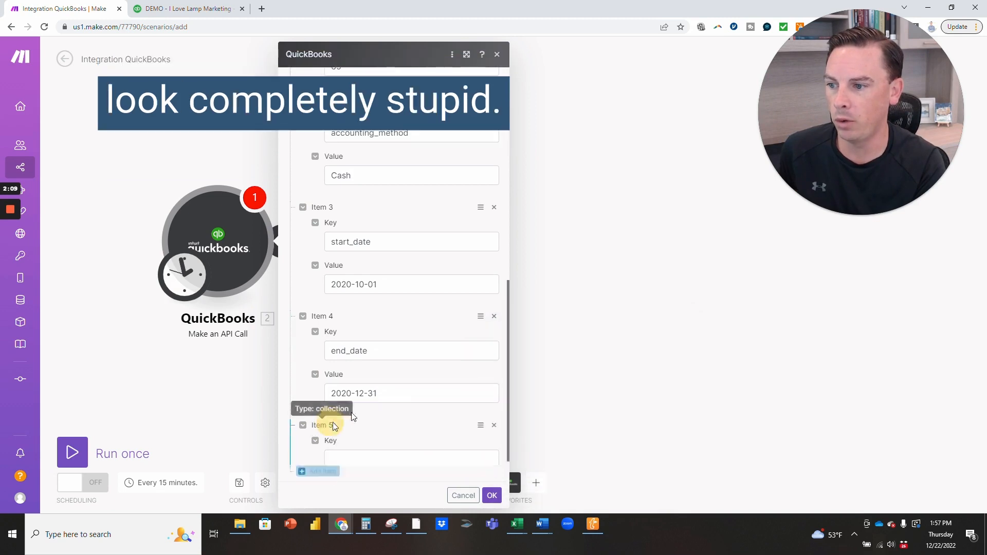
{"action": "scroll", "coordinate": [360, 401], "scroll_direction": "down", "scroll_amount": 2}
{"action": "left_click", "coordinate": [401, 356]}
{"action": "type", "text": "summarize"}
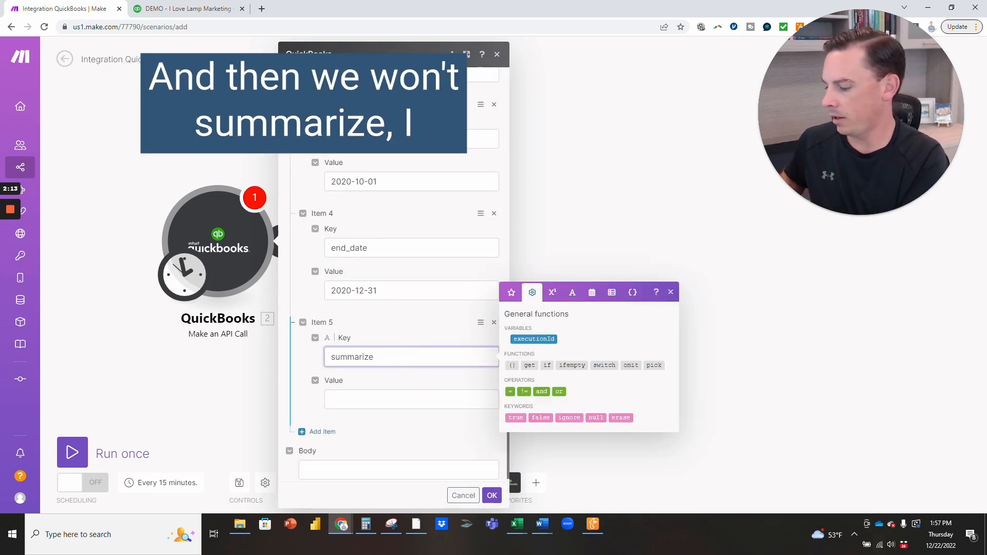
{"action": "type", "text": "_col"}
{"action": "type", "text": "_b"}
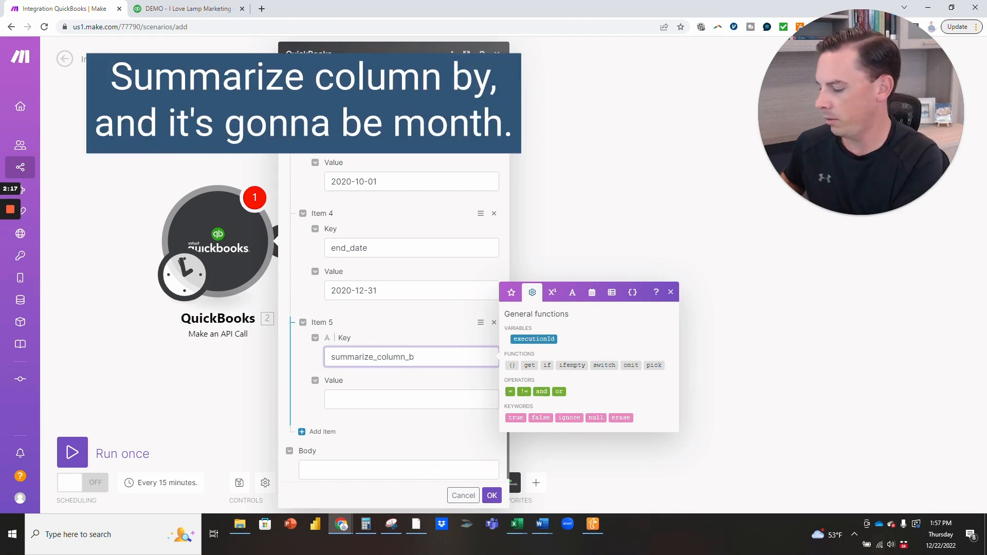
{"action": "type", "text": "uy"}
{"action": "key", "text": "Tab"}
{"action": "type", "text": "Month"}
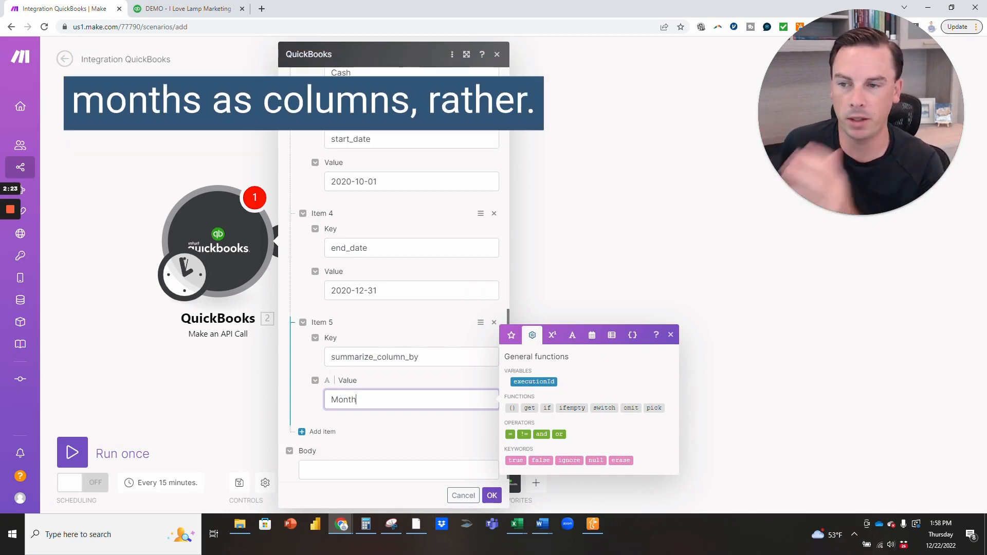
{"action": "left_click", "coordinate": [492, 495]}
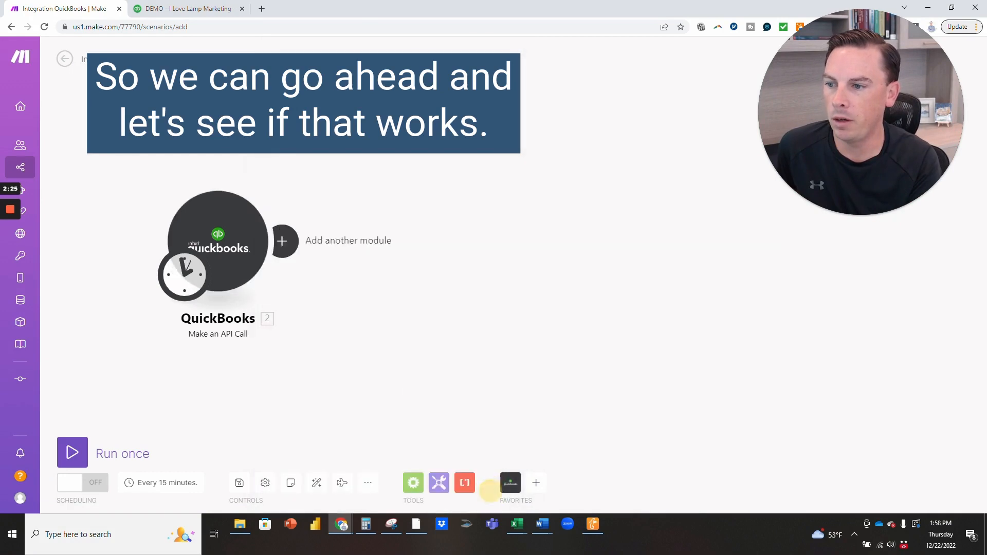
- Run only the QuickBooks module and open the details of its run
{"action": "right_click", "coordinate": [237, 247]}
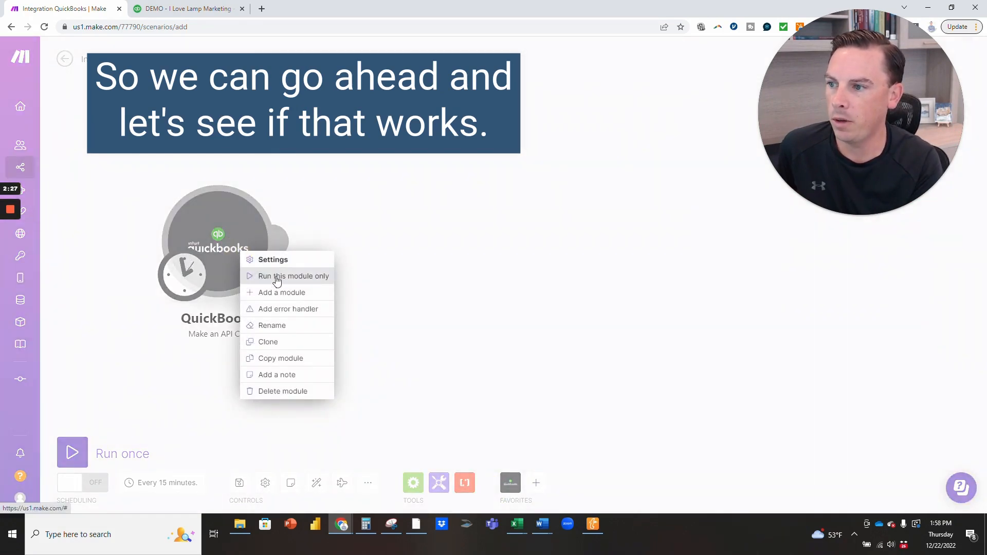
{"action": "left_click", "coordinate": [276, 278]}
{"action": "left_click", "coordinate": [456, 177]}
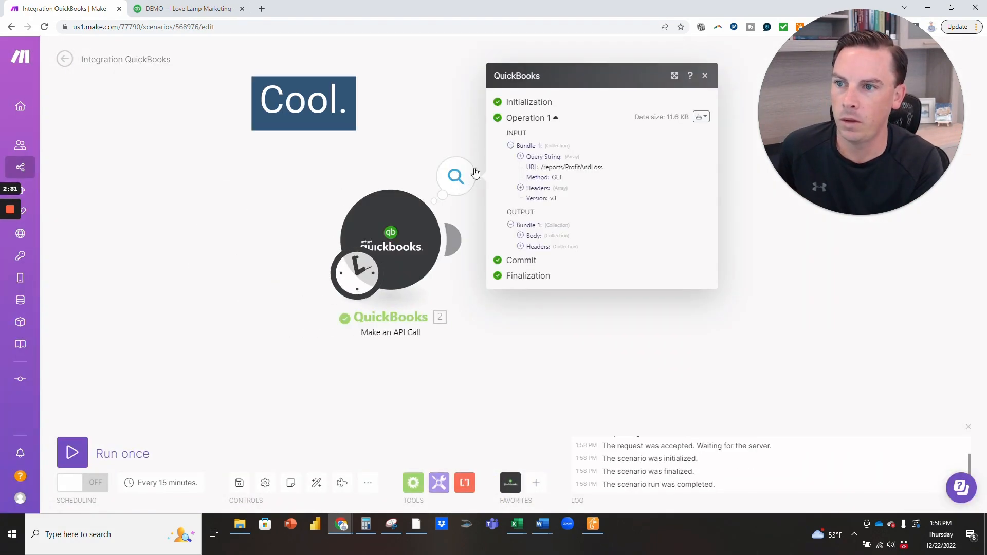
- Expand the output body's Columns collection and its first four columns to inspect their titles and types
{"action": "left_click", "coordinate": [520, 235]}
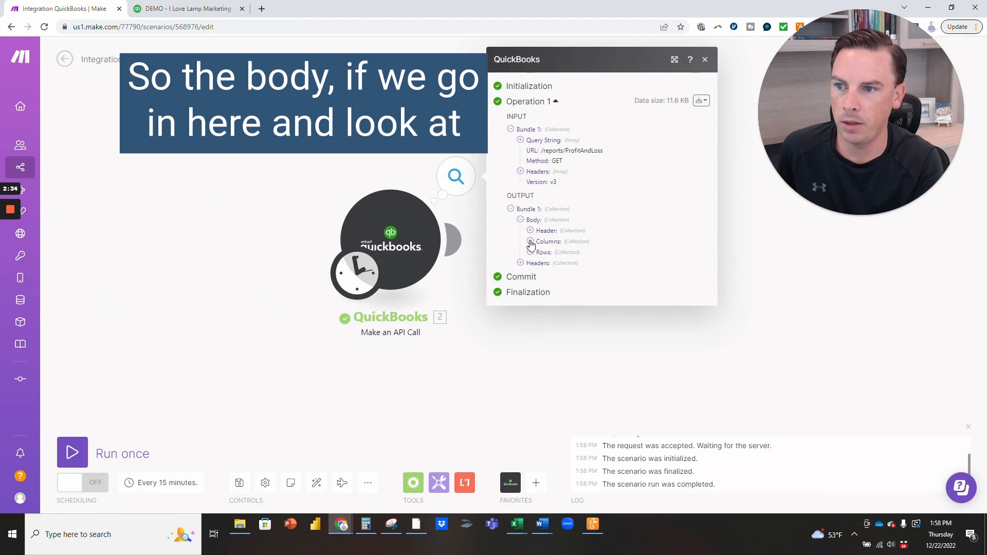
{"action": "left_click", "coordinate": [530, 245]}
{"action": "left_click", "coordinate": [539, 247]}
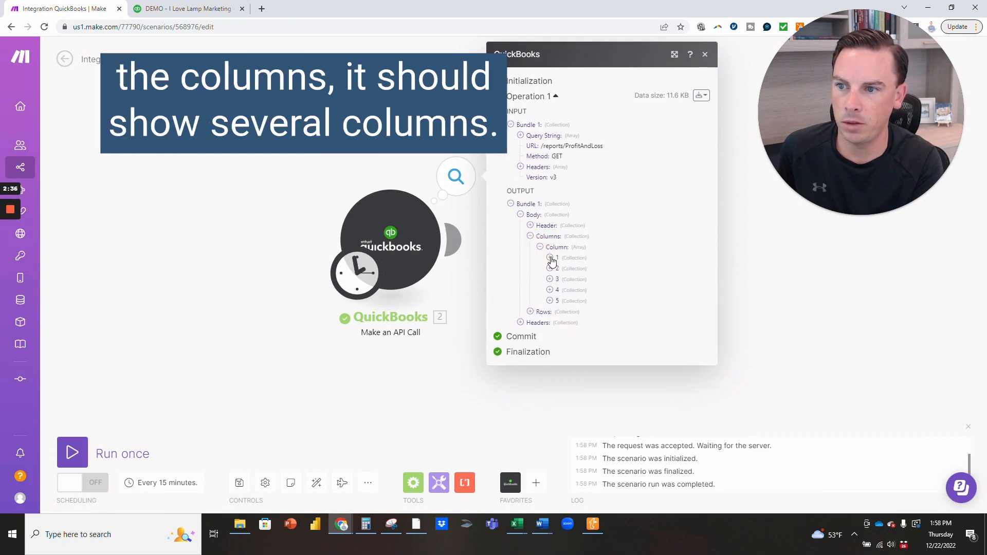
{"action": "left_click", "coordinate": [550, 258]}
{"action": "left_click", "coordinate": [549, 300]}
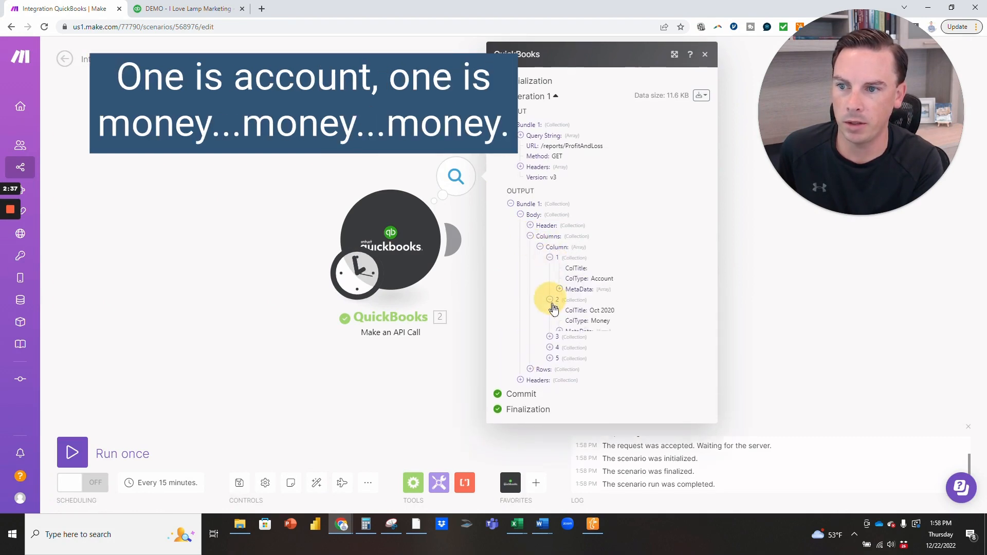
{"action": "left_click", "coordinate": [550, 343]}
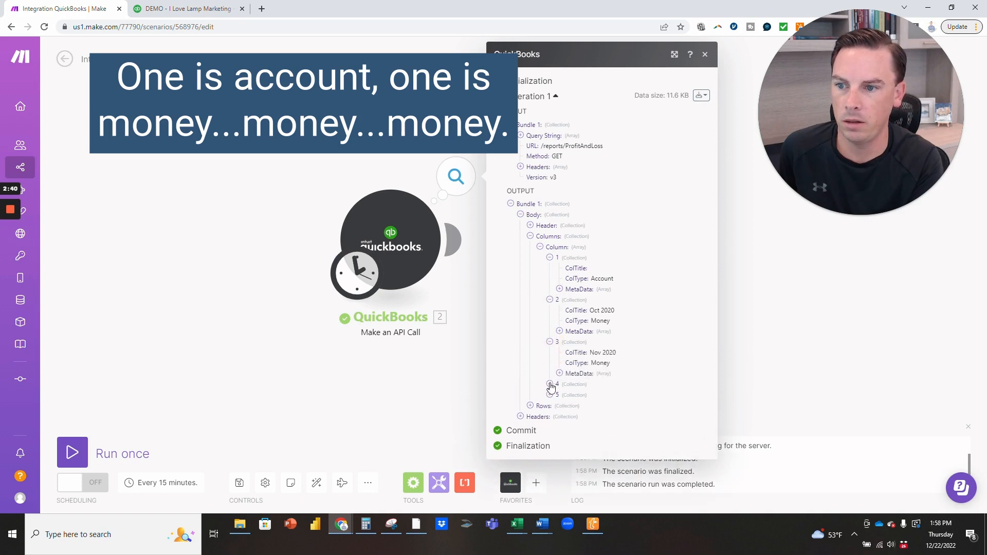
{"action": "left_click", "coordinate": [550, 385]}
- Check the titles of the three month columns, and expand the fifth column together with its MetaData
{"action": "left_click_drag", "start_coordinate": [615, 311], "coordinate": [591, 315]}
{"action": "left_click_drag", "start_coordinate": [617, 352], "coordinate": [594, 352]}
{"action": "left_click_drag", "start_coordinate": [617, 395], "coordinate": [597, 394]}
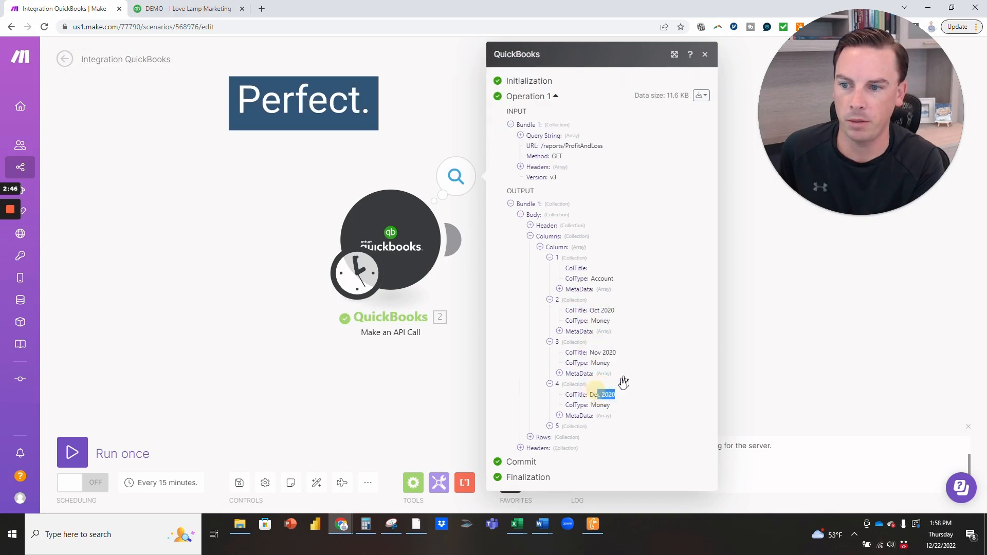
{"action": "left_click", "coordinate": [549, 427]}
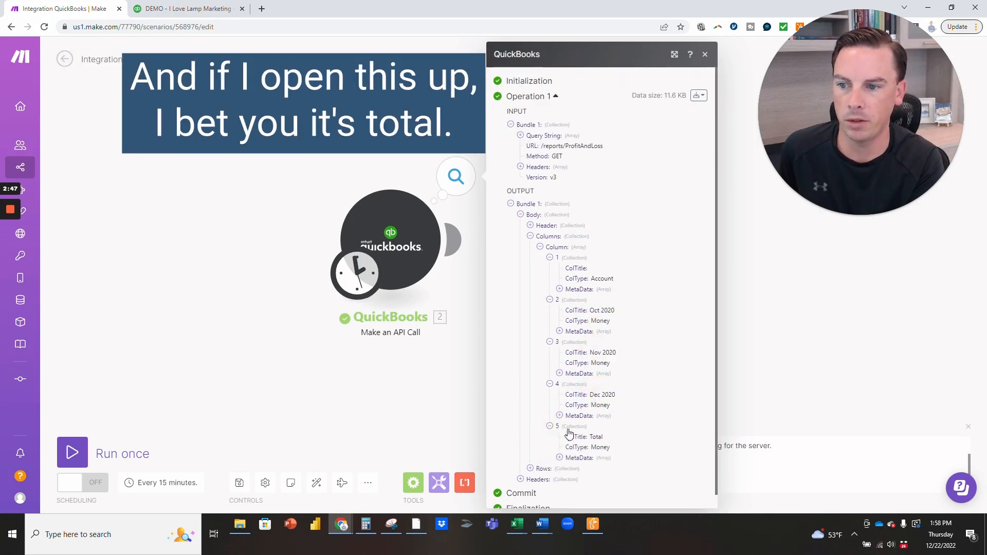
{"action": "left_click", "coordinate": [560, 458]}
{"action": "scroll", "coordinate": [560, 452], "scroll_direction": "down", "scroll_amount": 1}
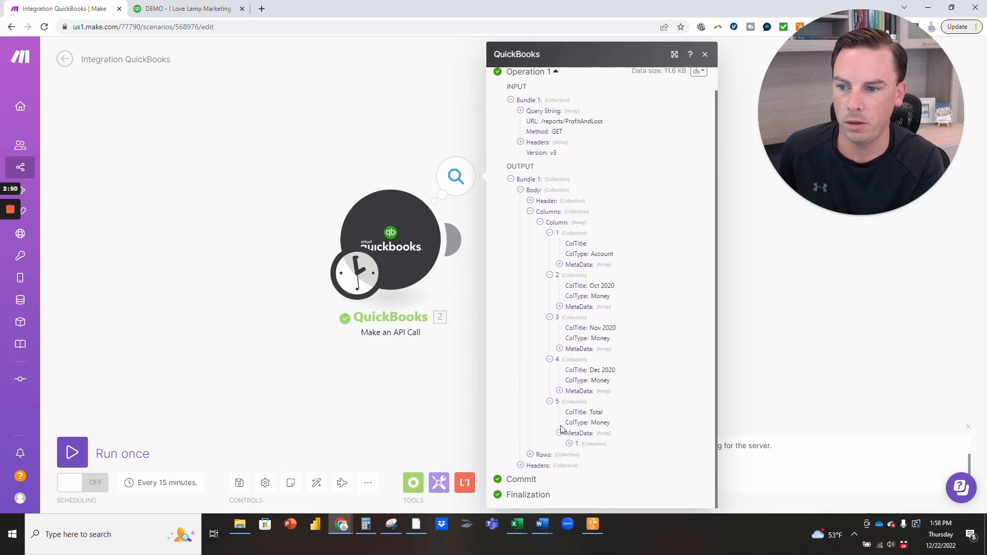
- Check the title of the fifth column and close the QuickBooks run details
{"action": "double_click", "coordinate": [597, 412]}
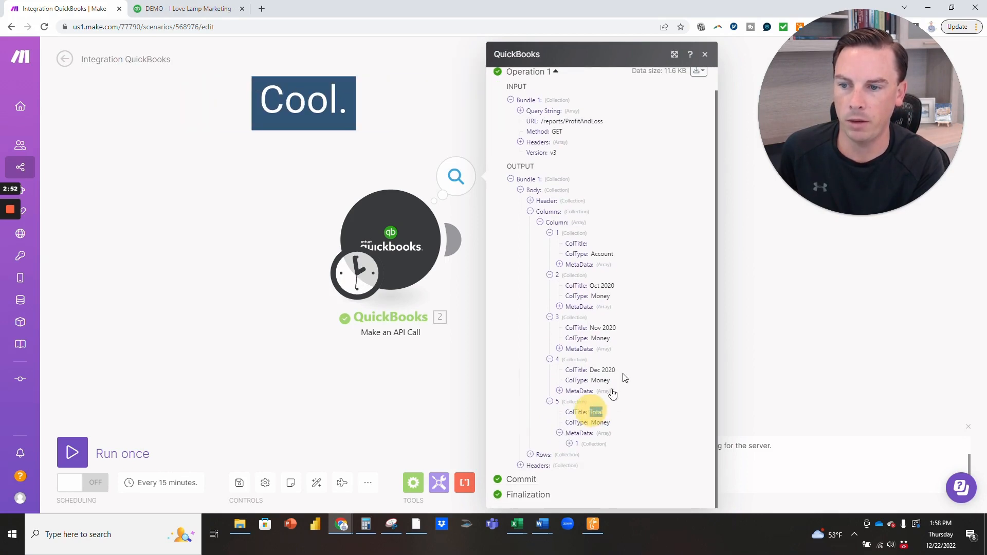
{"action": "left_click", "coordinate": [297, 176]}
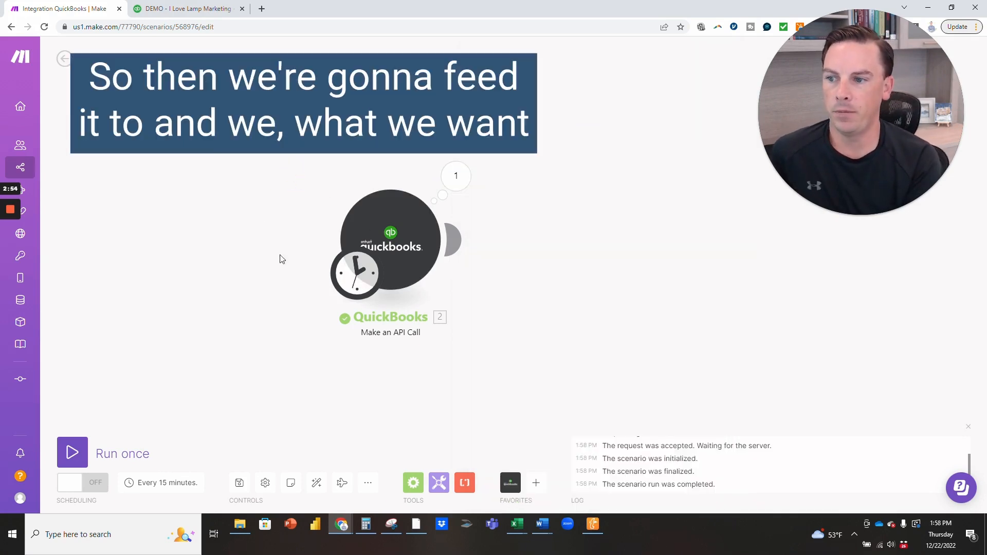
- Add an OpenAI GPT-3 Create a Completion module and connect it after the QuickBooks module
{"action": "left_click", "coordinate": [536, 482]}
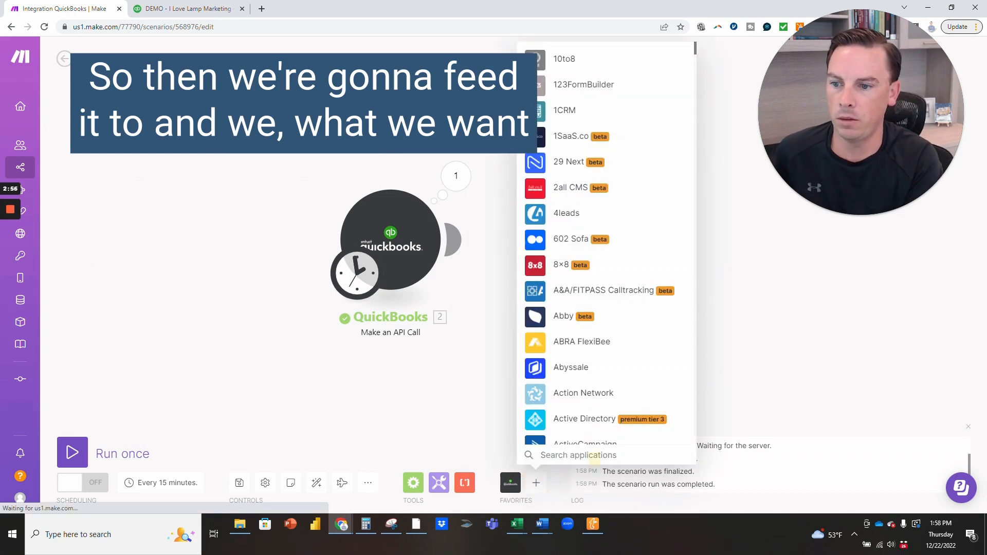
{"action": "type", "text": "open"}
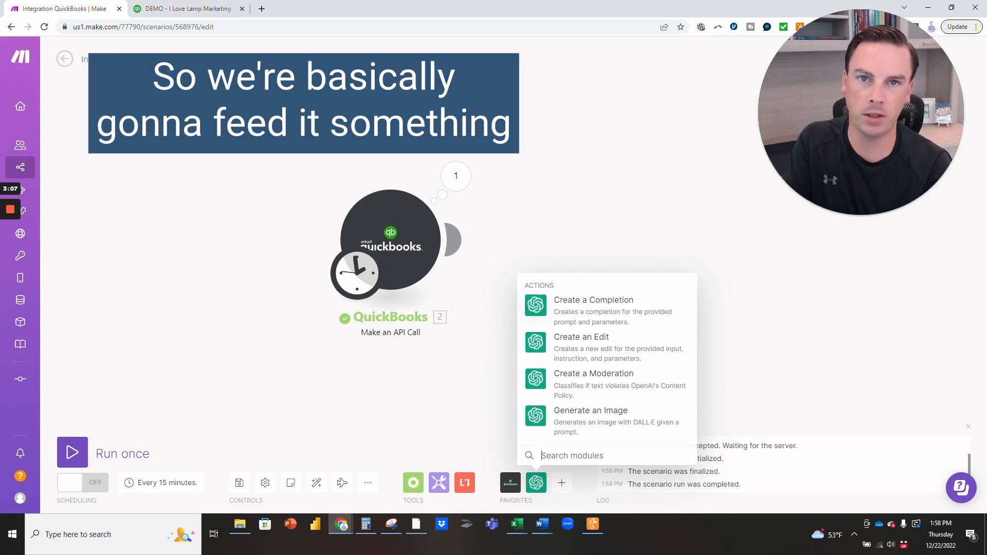
{"action": "left_click", "coordinate": [593, 300]}
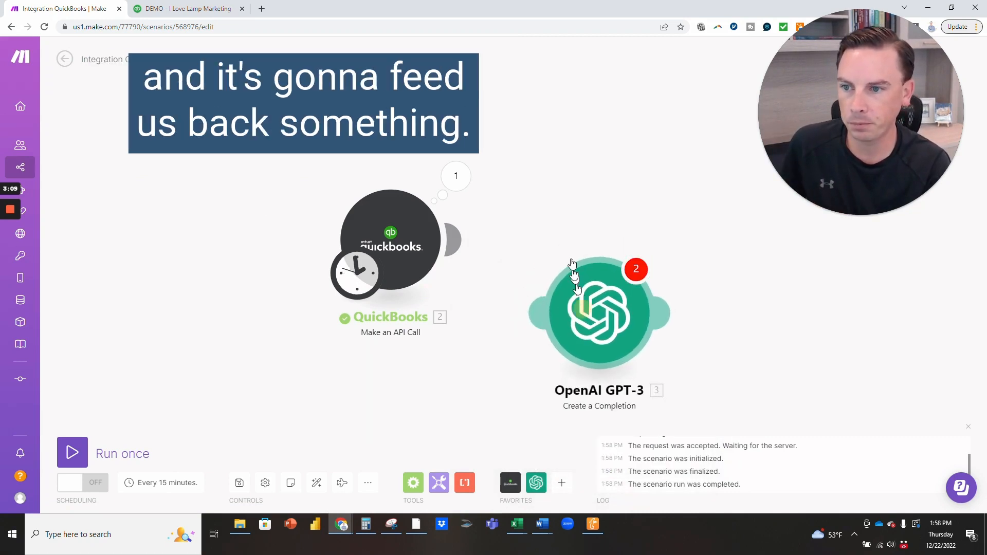
{"action": "left_click", "coordinate": [563, 240]}
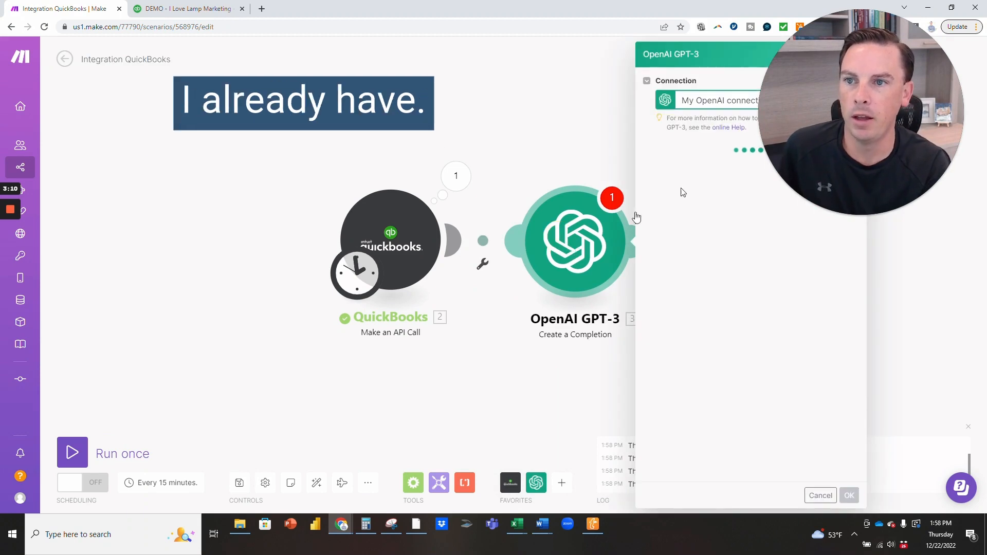
{"action": "left_click", "coordinate": [863, 113]}
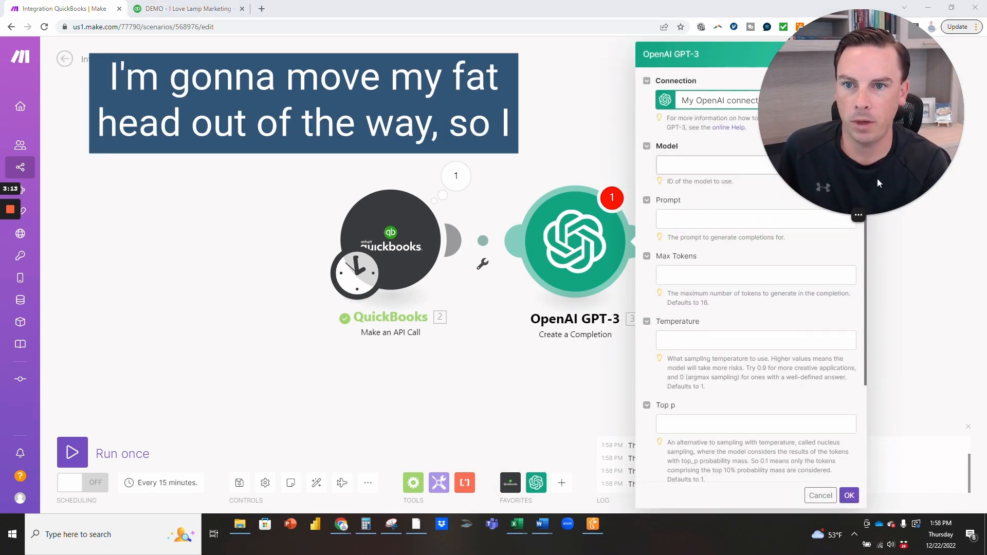
{"action": "left_click", "coordinate": [839, 214]}
{"action": "left_click_drag", "start_coordinate": [858, 179], "coordinate": [963, 72]}
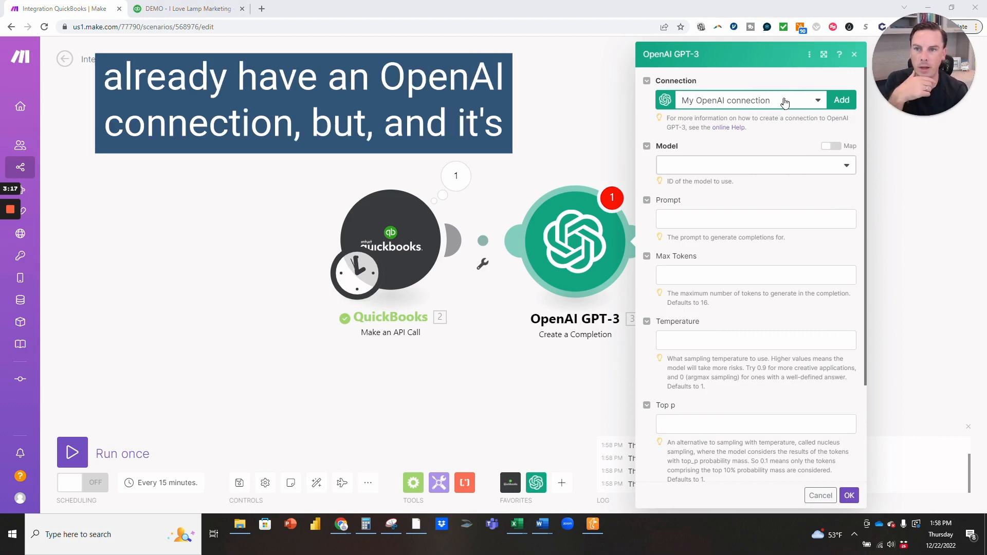
- Open the form for a new OpenAI connection, check the addresses given for the API key and organization ID, and close it
{"action": "left_click", "coordinate": [840, 101]}
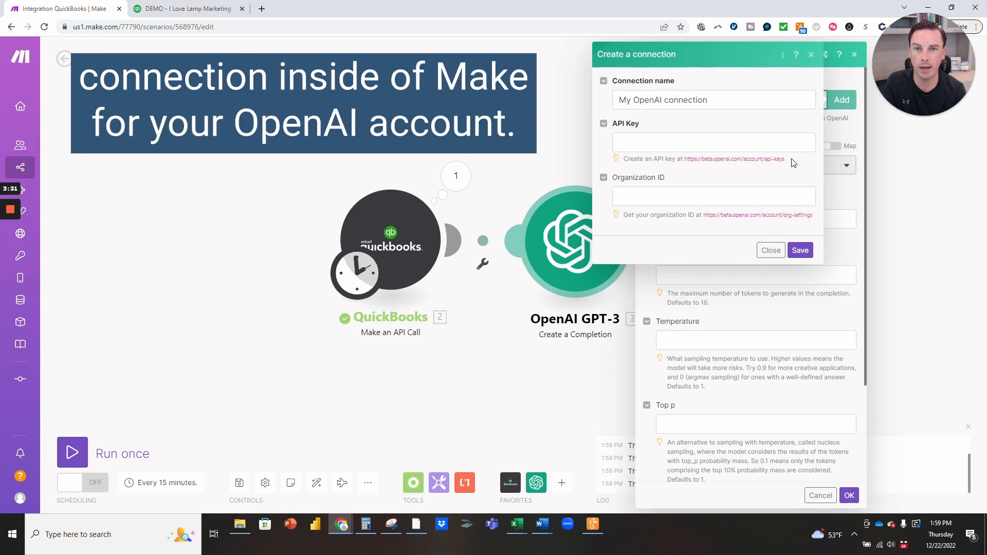
{"action": "left_click_drag", "start_coordinate": [784, 159], "coordinate": [684, 158]}
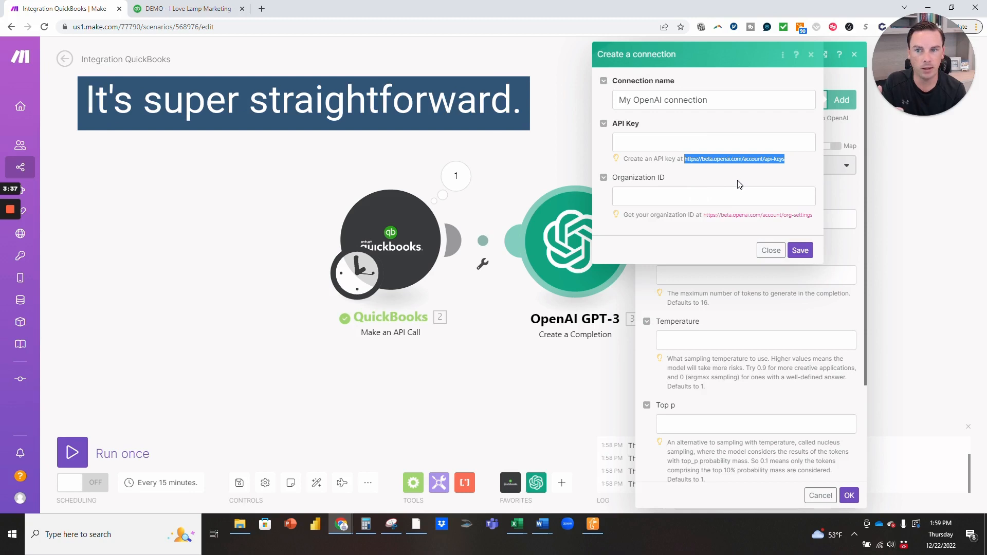
{"action": "left_click_drag", "start_coordinate": [816, 214], "coordinate": [702, 215]}
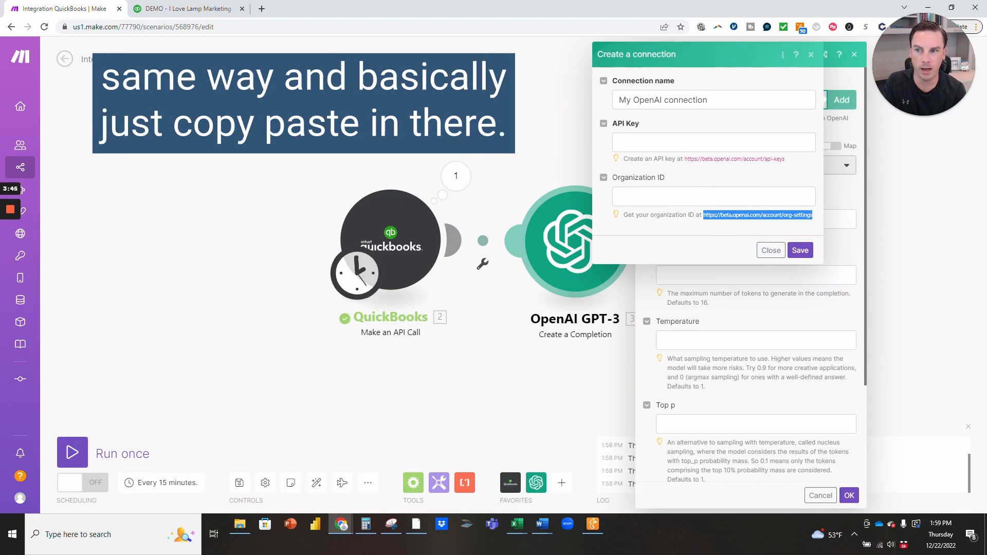
{"action": "left_click", "coordinate": [769, 250]}
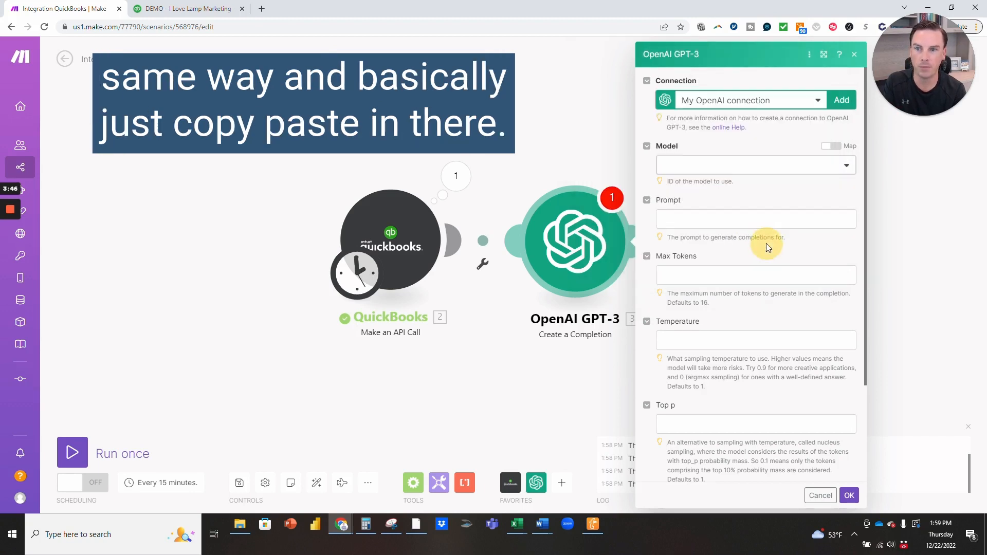
- Set the completion module's model to text-davinci-003
{"action": "left_click", "coordinate": [779, 165]}
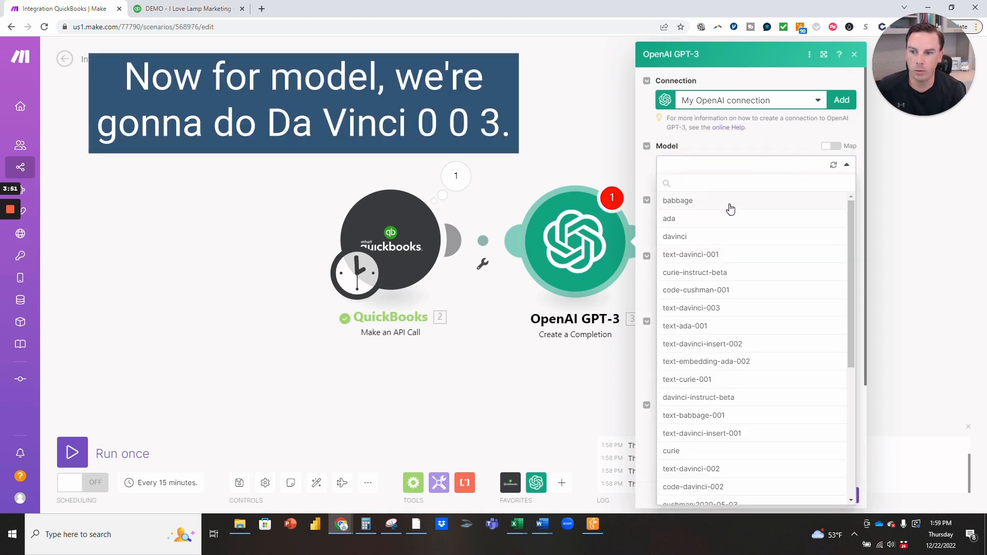
{"action": "scroll", "coordinate": [753, 331], "scroll_direction": "down", "scroll_amount": 1}
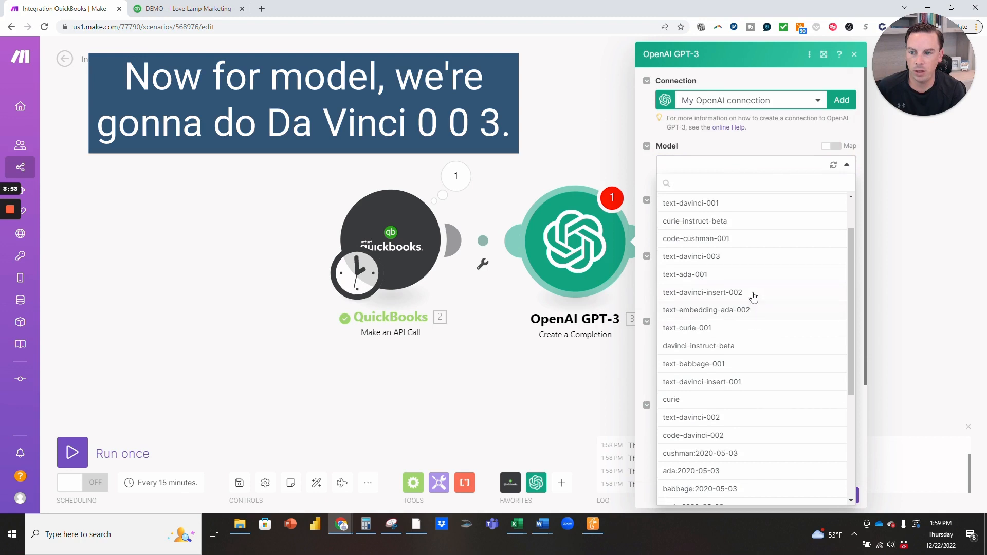
{"action": "scroll", "coordinate": [750, 290], "scroll_direction": "up", "scroll_amount": 2}
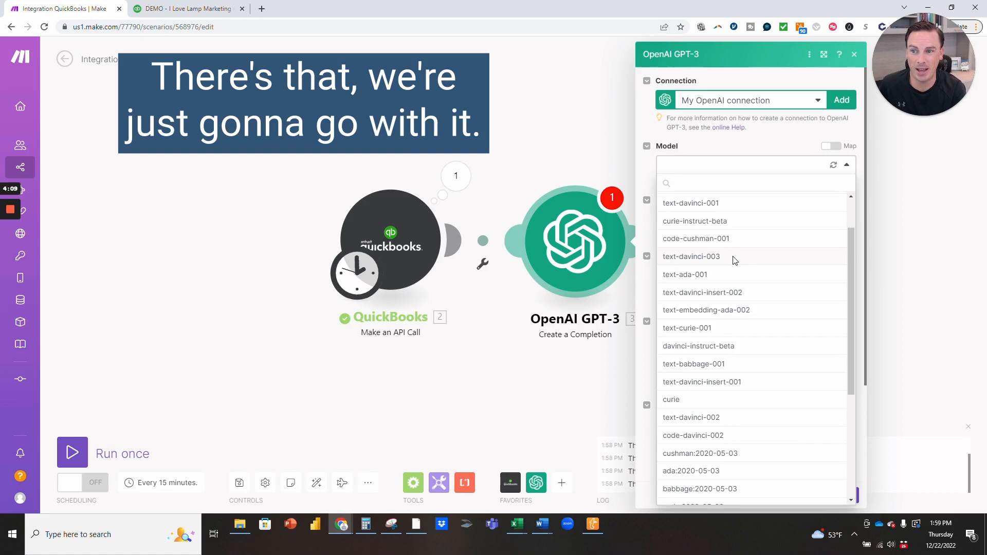
{"action": "left_click", "coordinate": [735, 257]}
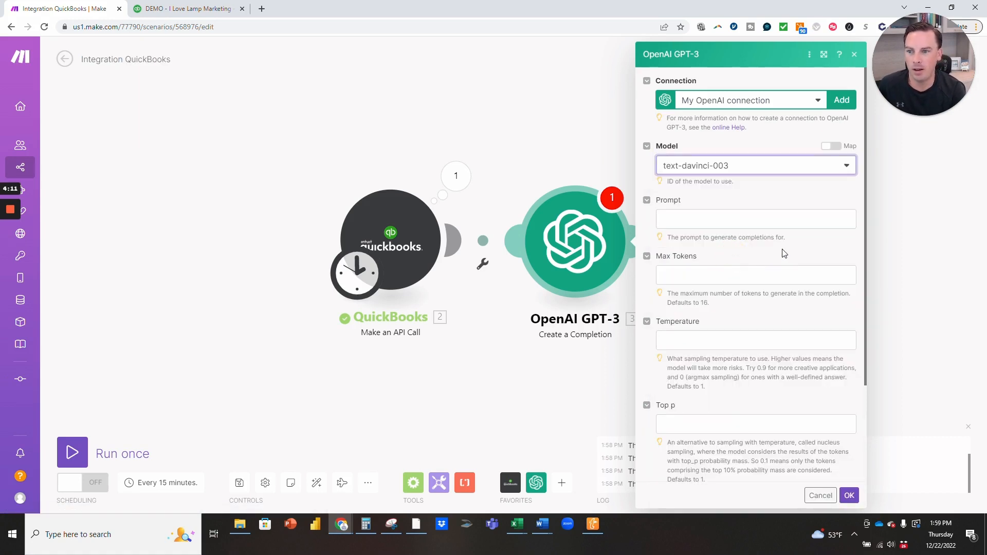
- Insert the Body output of the QuickBooks API call into the completion module's prompt
{"action": "scroll", "coordinate": [785, 253], "scroll_direction": "down", "scroll_amount": 1}
{"action": "scroll", "coordinate": [792, 238], "scroll_direction": "up", "scroll_amount": 1}
{"action": "left_click", "coordinate": [661, 219]}
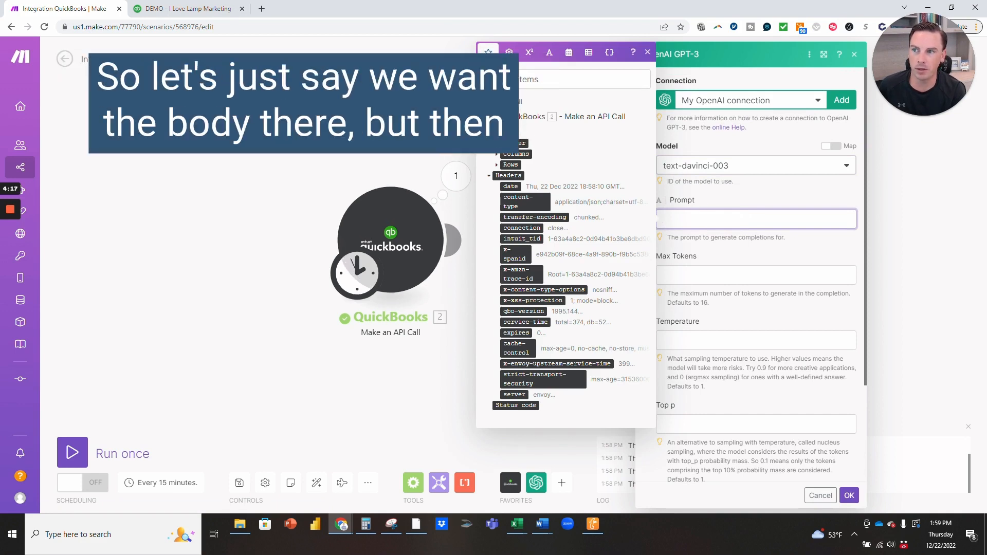
{"action": "left_click", "coordinate": [503, 133]}
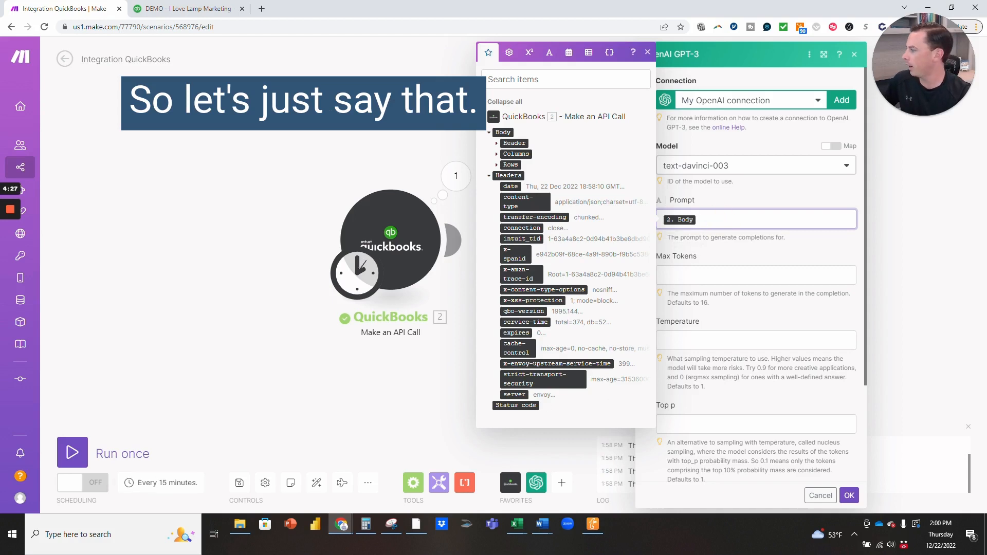
{"action": "key", "text": "alt+Tab"}
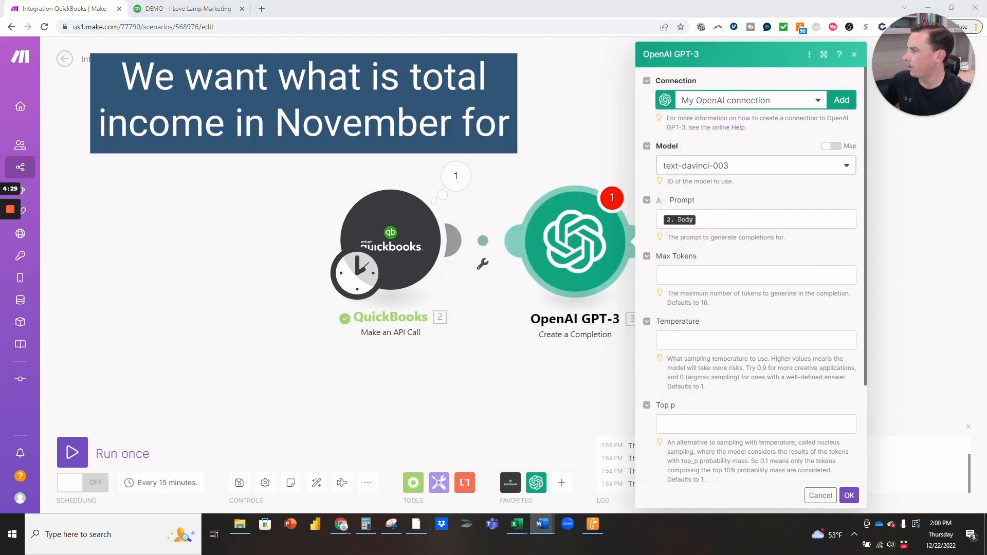
{"action": "key", "text": "alt+Tab"}
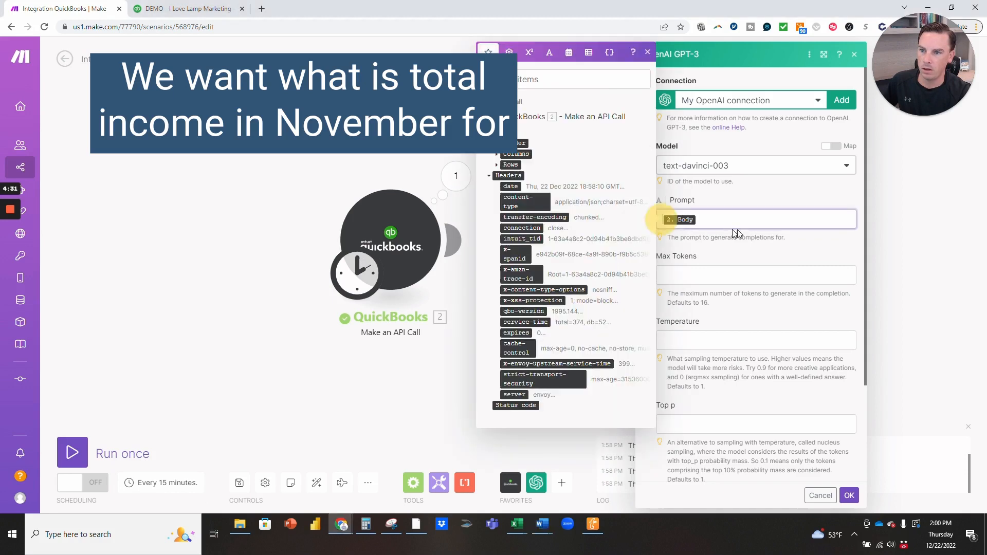
- Put "What is Total Income in November for The following QuickBooks Online data: " before Body in the prompt and save the module settings
{"action": "type", "text": "What is "}
{"action": "type", "text": "Total Income"}
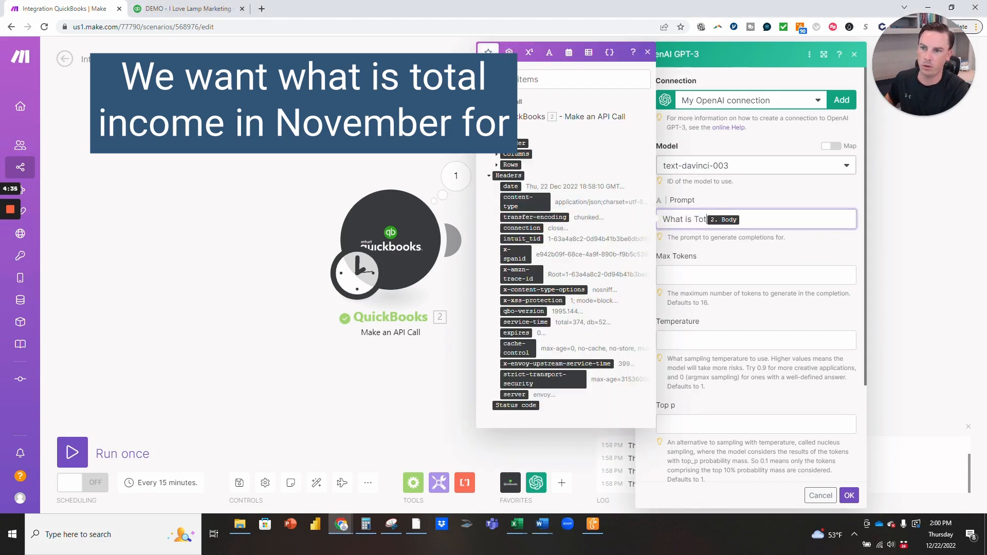
{"action": "type", "text": " in "}
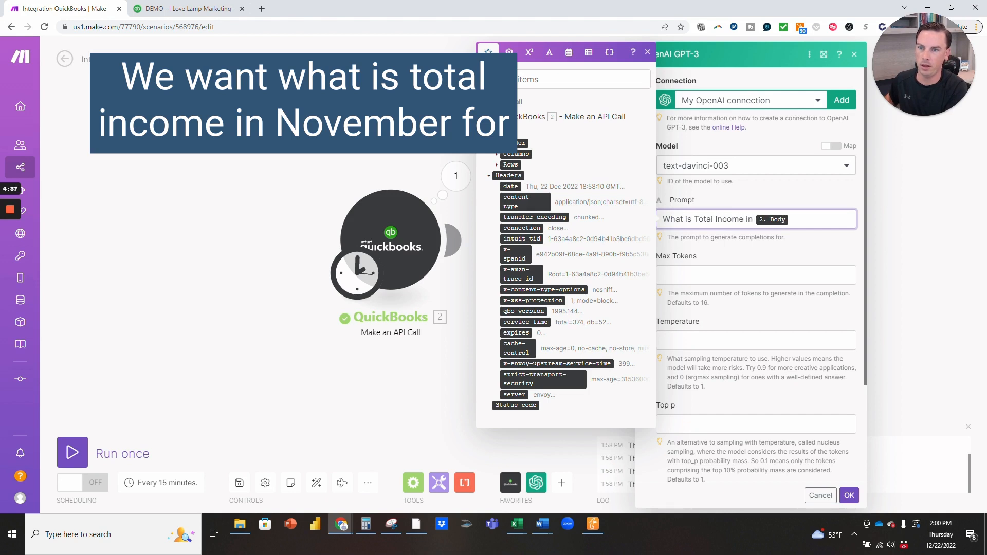
{"action": "type", "text": "November for "}
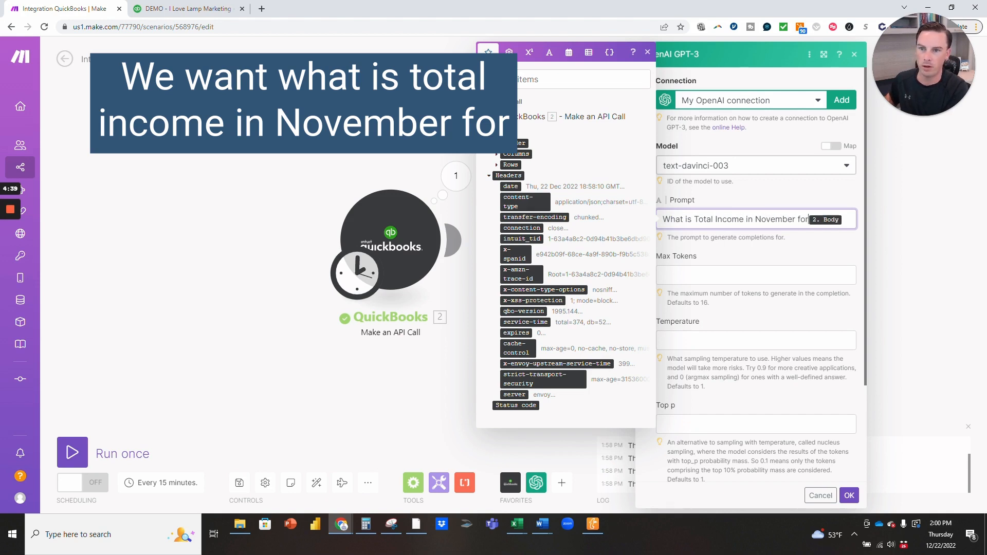
{"action": "type", "text": "Th"}
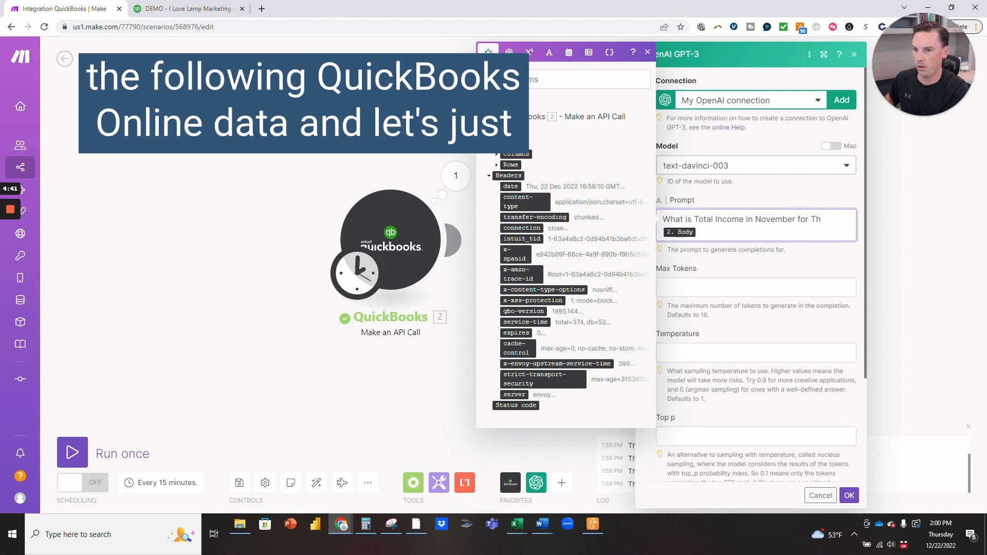
{"action": "type", "text": "e following Quickb"}
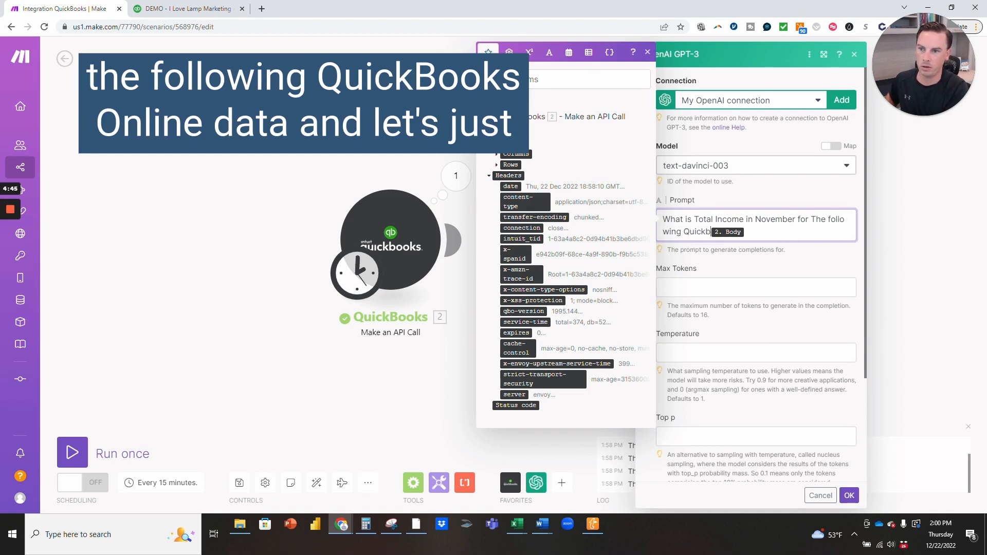
{"action": "type", "text": "ooks On"}
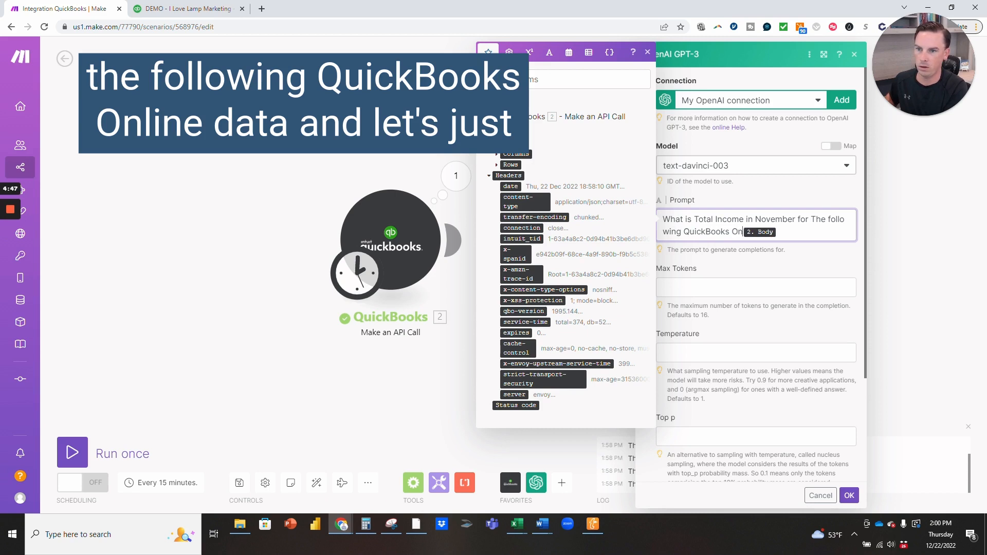
{"action": "type", "text": "line data"}
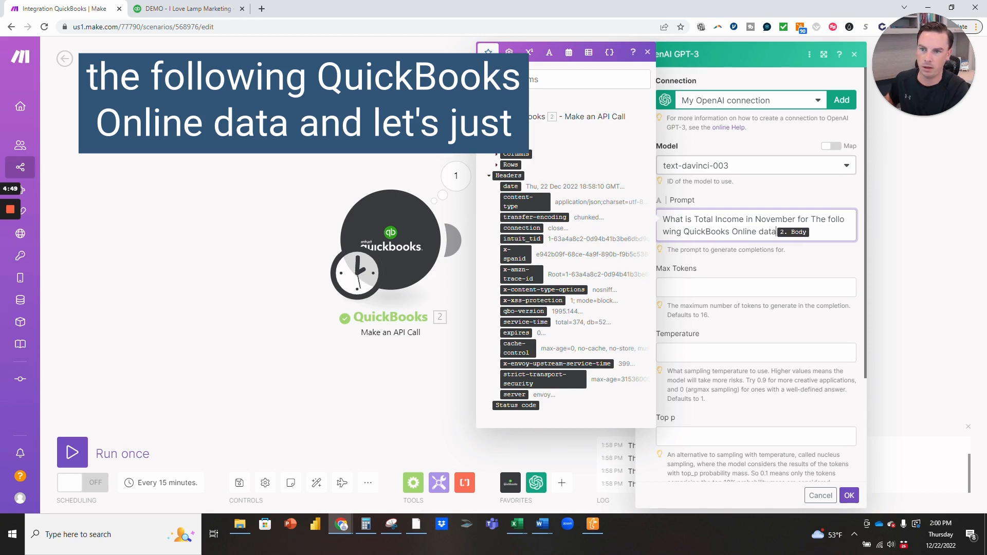
{"action": "type", "text": ":"}
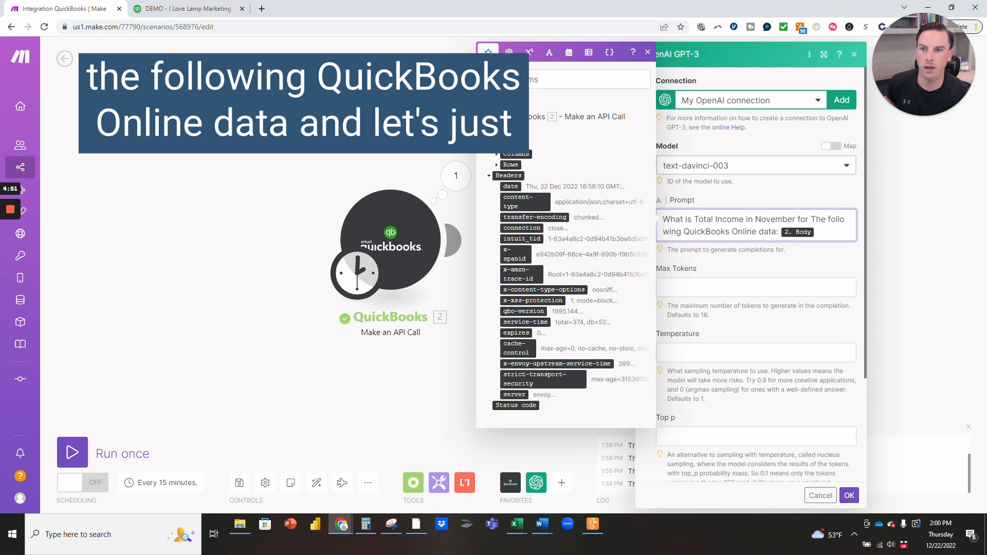
{"action": "left_click", "coordinate": [849, 495]}
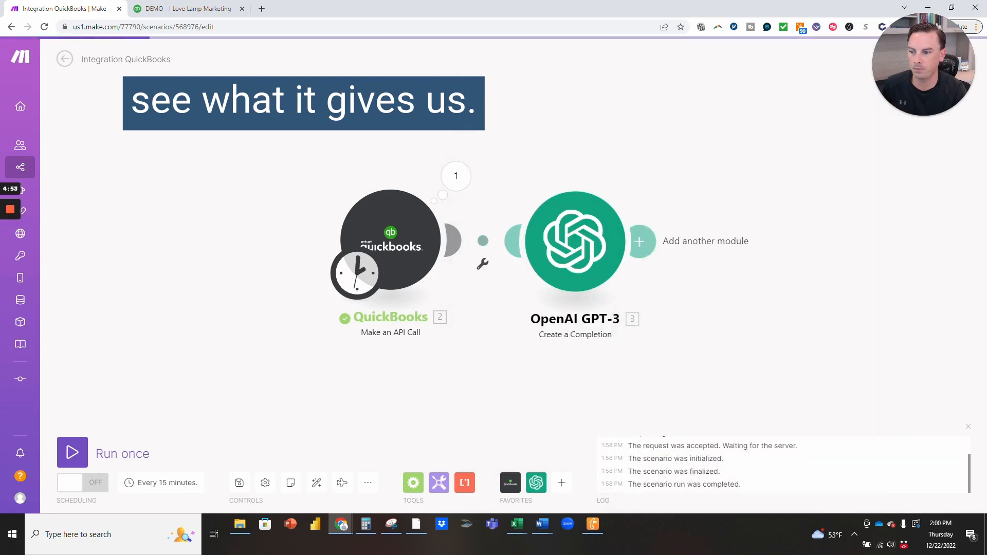
- Run the scenario once and examine the text of the first choice in the OpenAI GPT-3 output
{"action": "left_click", "coordinate": [132, 461]}
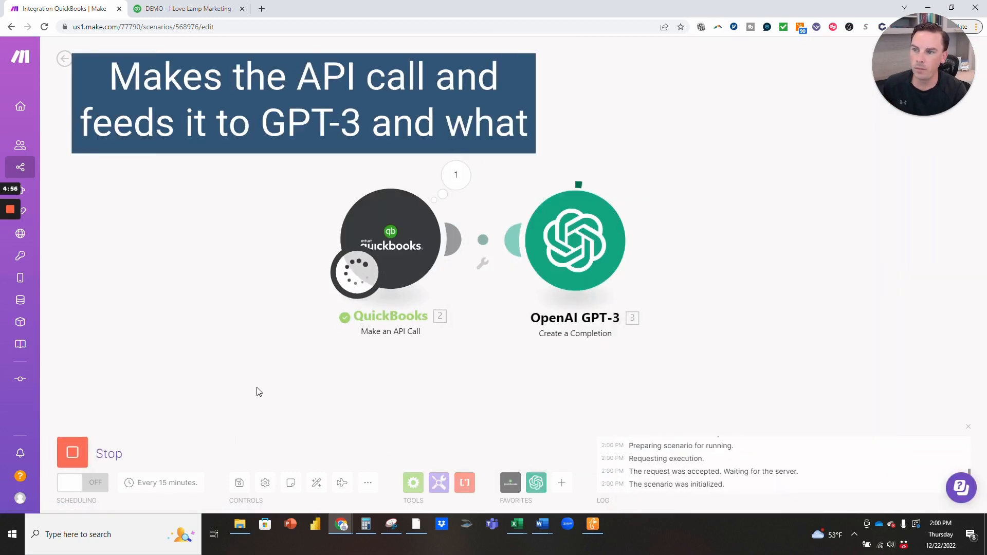
{"action": "left_click", "coordinate": [640, 177]}
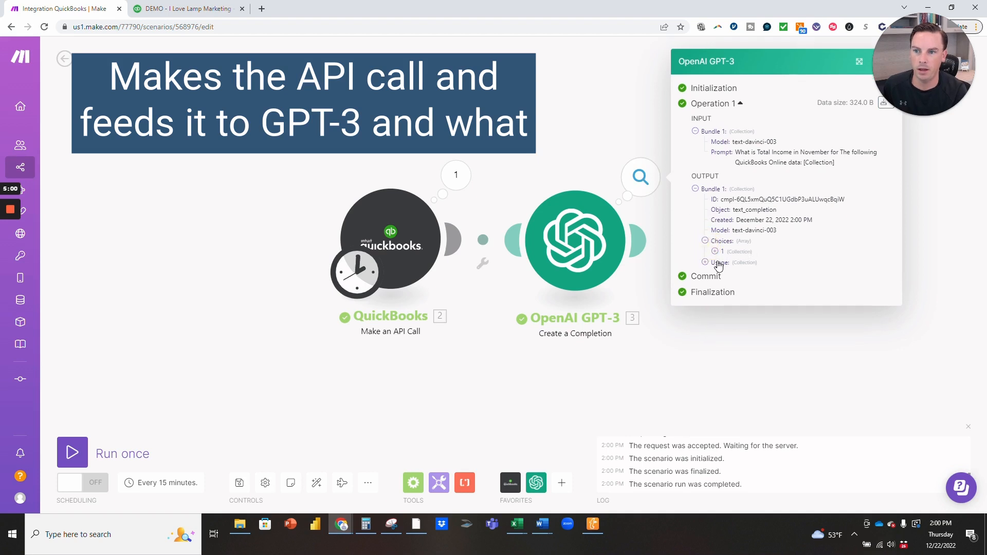
{"action": "left_click", "coordinate": [705, 247]}
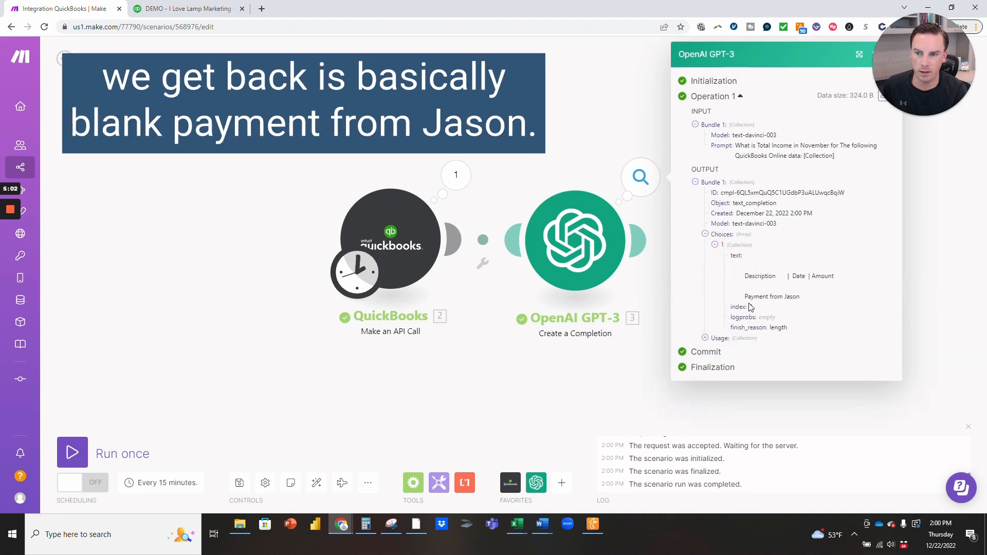
{"action": "left_click_drag", "start_coordinate": [812, 301], "coordinate": [729, 297]}
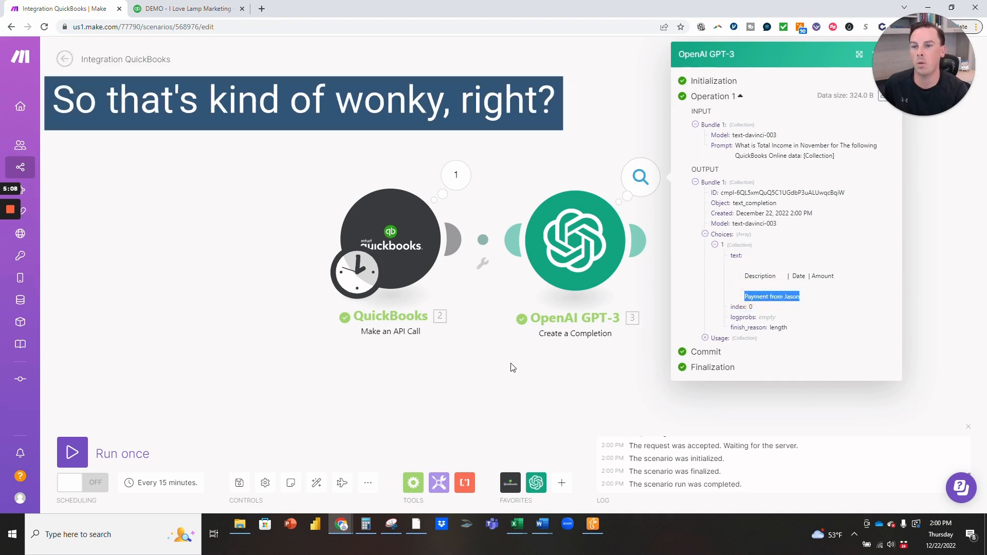
- Switch to the QuickBooks Online Profit and Loss by Month report and check the November 2020 fee income
{"action": "left_click", "coordinate": [200, 11]}
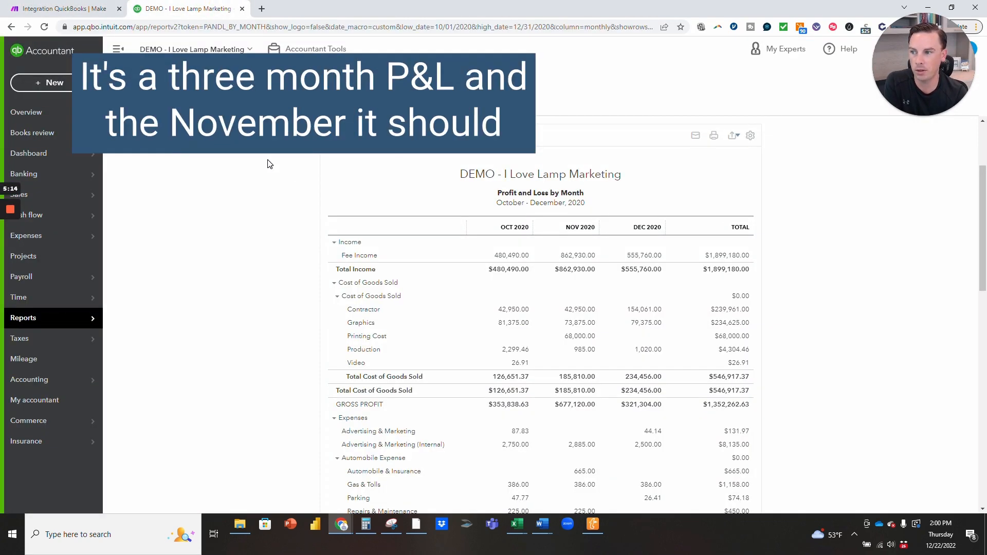
{"action": "left_click_drag", "start_coordinate": [598, 254], "coordinate": [559, 255]}
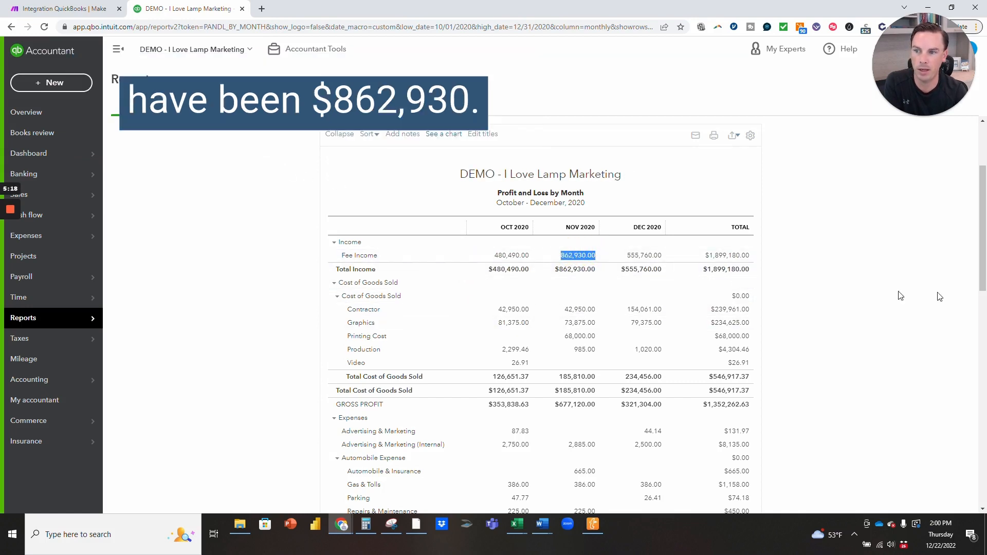
- Switch back to the Make scenario and examine the output bundle of the QuickBooks API call
{"action": "left_click", "coordinate": [65, 9]}
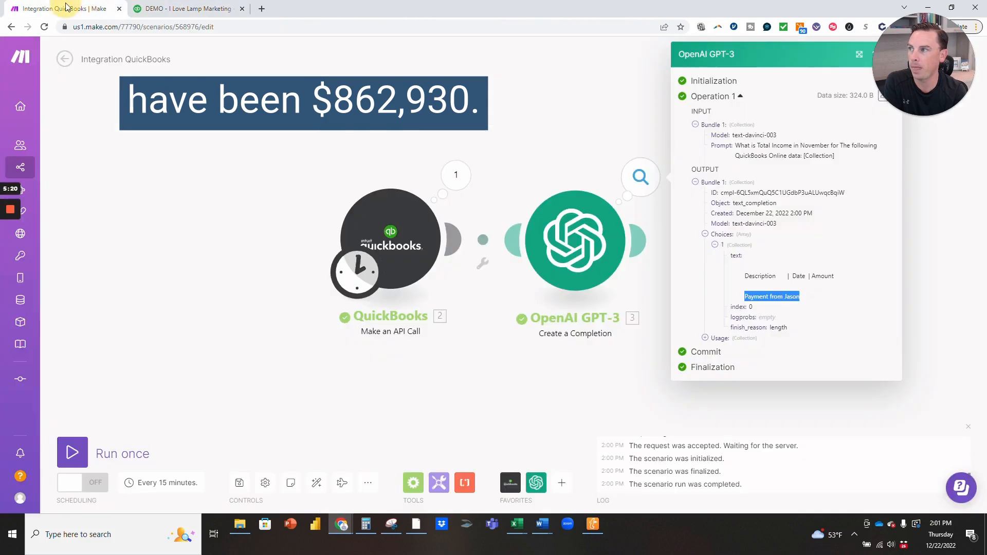
{"action": "left_click", "coordinate": [544, 392]}
{"action": "left_click", "coordinate": [456, 176]}
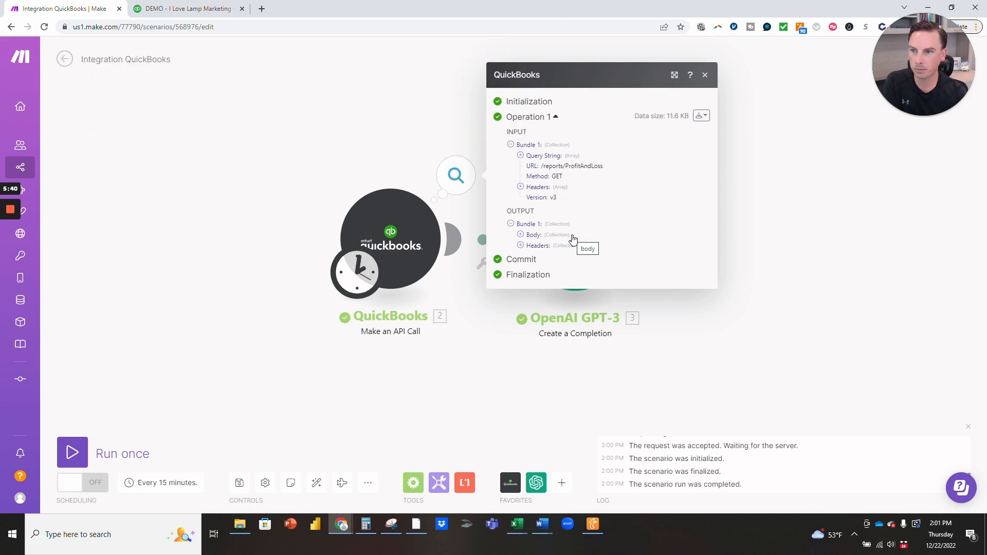
{"action": "left_click", "coordinate": [763, 320]}
{"action": "left_click", "coordinate": [439, 482]}
{"action": "scroll", "coordinate": [519, 295], "scroll_direction": "down", "scroll_amount": 3}
{"action": "left_click", "coordinate": [714, 352]}
- Search the apps for "json" and add the JSON app to the scenario's favorites
{"action": "left_click", "coordinate": [561, 486]}
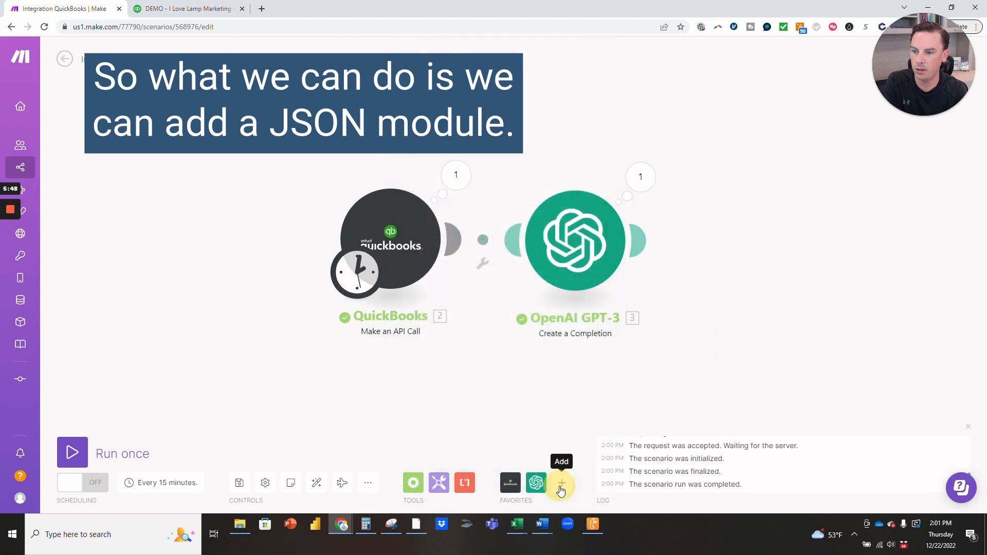
{"action": "type", "text": "json"}
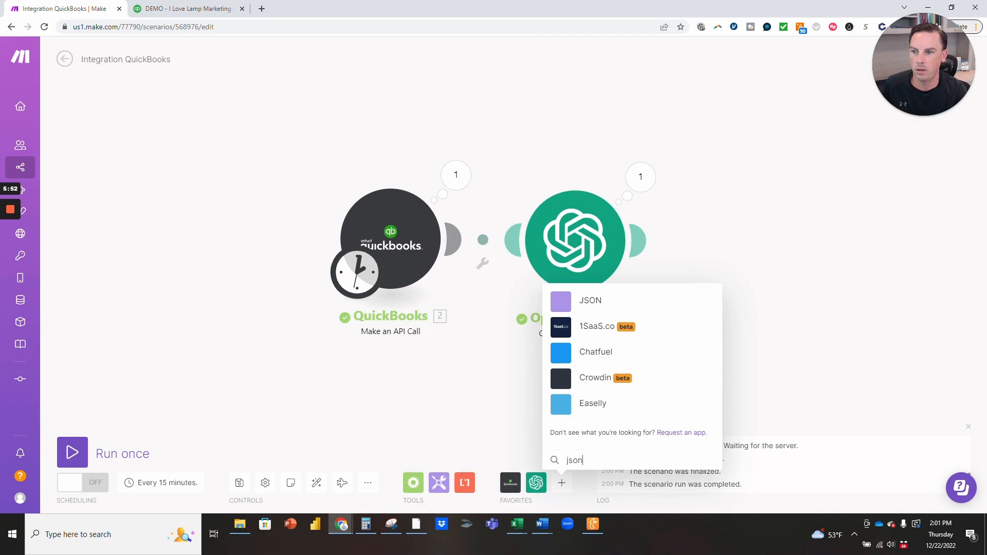
{"action": "left_click", "coordinate": [595, 301]}
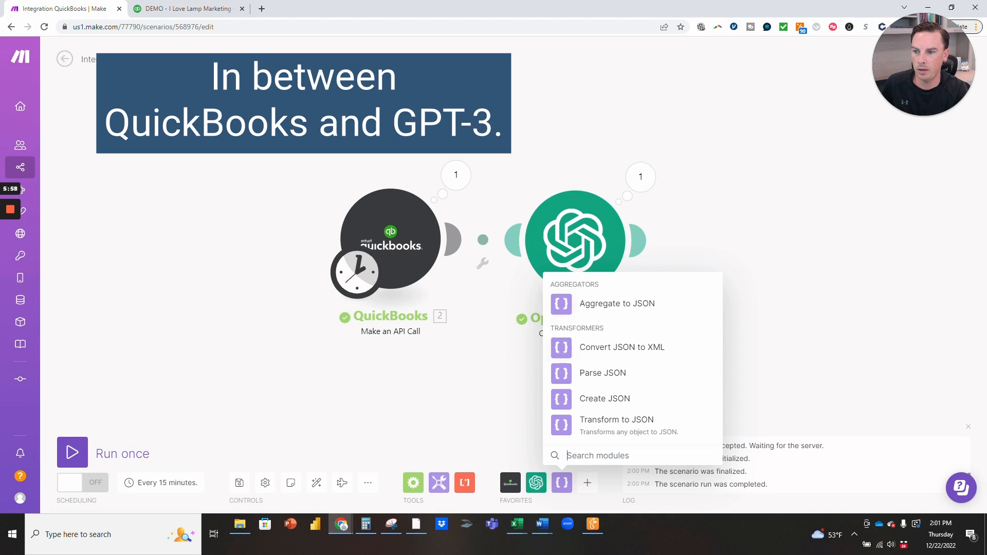
- Try to insert a Create JSON module between QuickBooks and OpenAI GPT-3, auto-align the modules and check its data structure choices
{"action": "left_click", "coordinate": [604, 399]}
{"action": "left_click", "coordinate": [497, 240]}
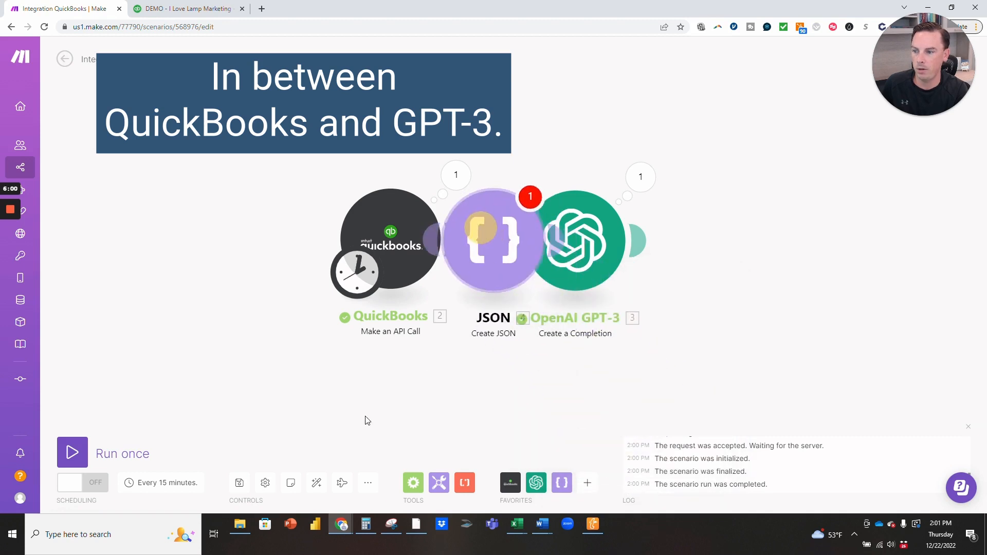
{"action": "left_click", "coordinate": [316, 482]}
{"action": "left_click", "coordinate": [490, 257]}
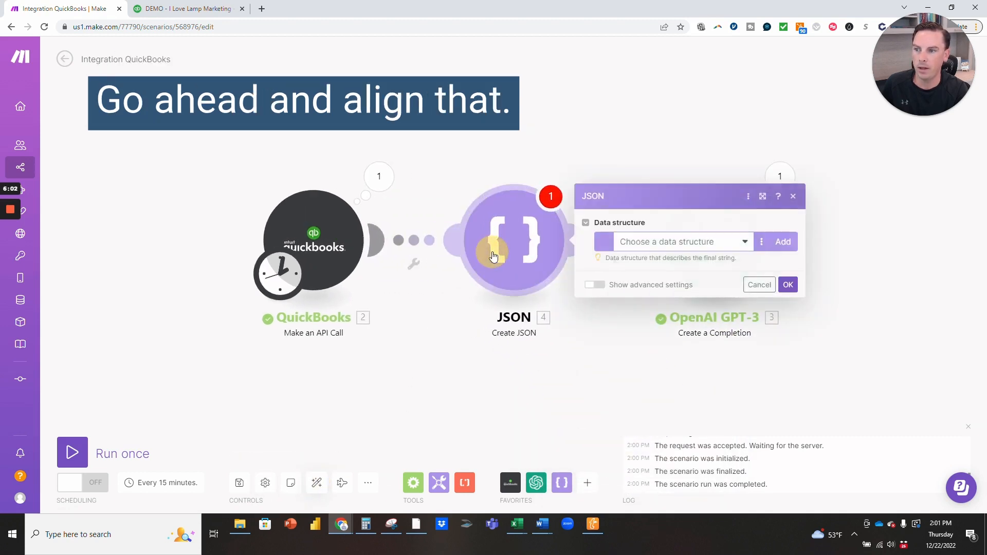
{"action": "left_click", "coordinate": [726, 245]}
{"action": "left_click", "coordinate": [901, 366]}
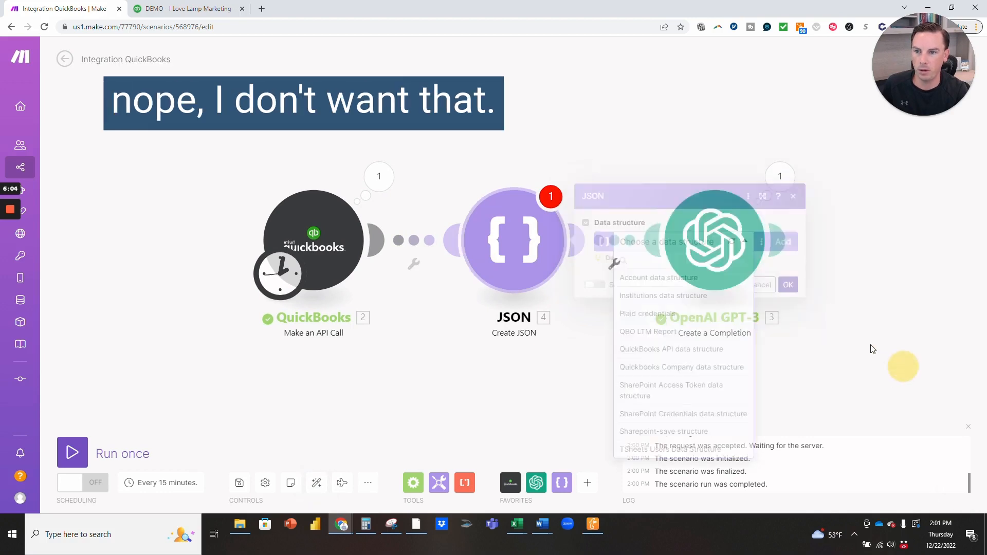
- Delete the Create JSON module
{"action": "left_click", "coordinate": [522, 259]}
{"action": "right_click", "coordinate": [522, 258]}
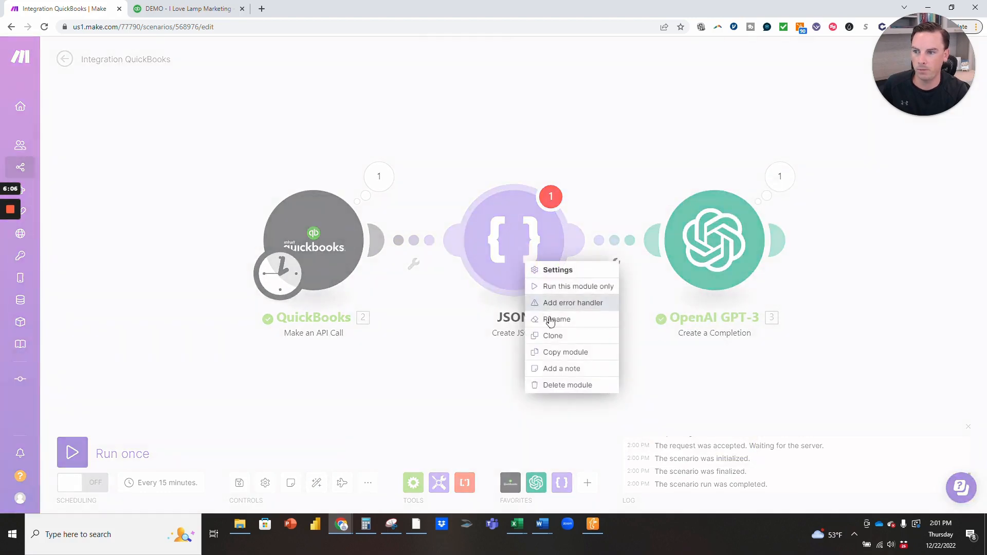
{"action": "left_click", "coordinate": [555, 384]}
- Try an Aggregate to JSON module between QuickBooks and OpenAI GPT-3 and check its source module and data structure options
{"action": "left_click", "coordinate": [561, 482]}
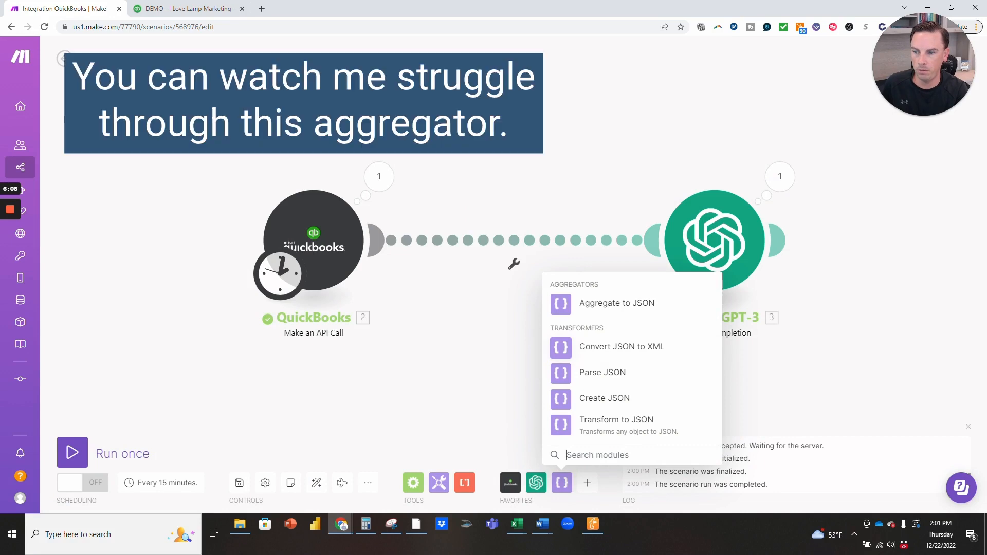
{"action": "left_click", "coordinate": [632, 307]}
{"action": "left_click_drag", "start_coordinate": [623, 321], "coordinate": [497, 258]}
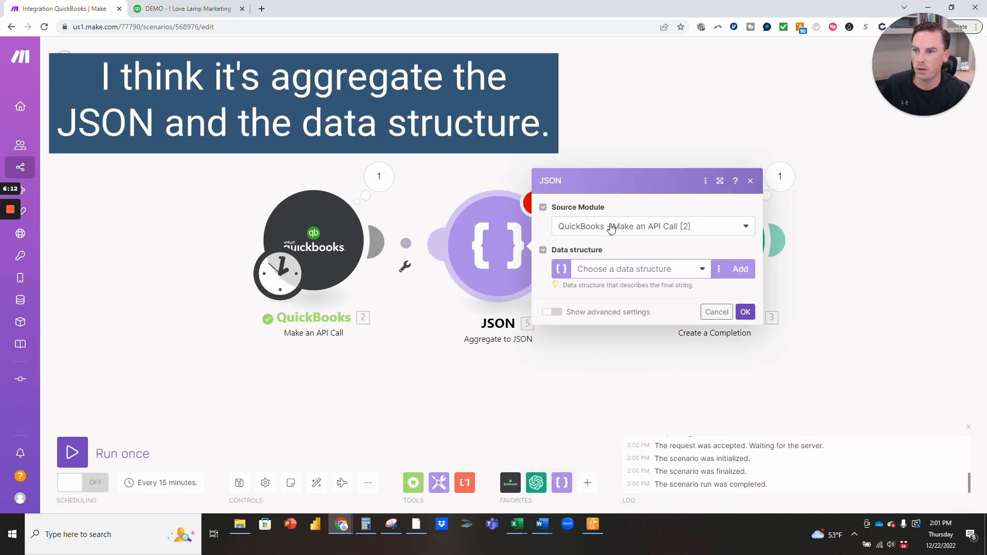
{"action": "left_click", "coordinate": [650, 273]}
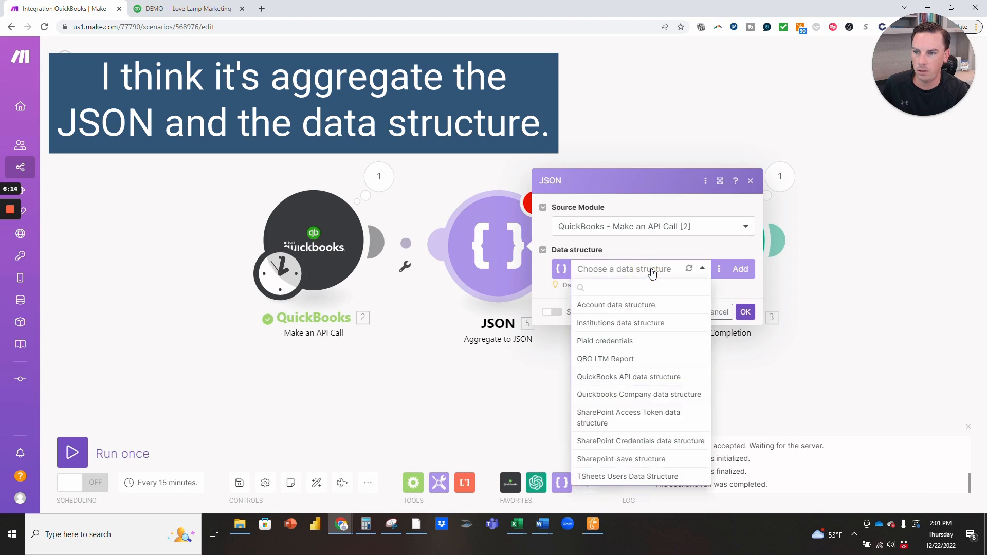
{"action": "left_click", "coordinate": [652, 273]}
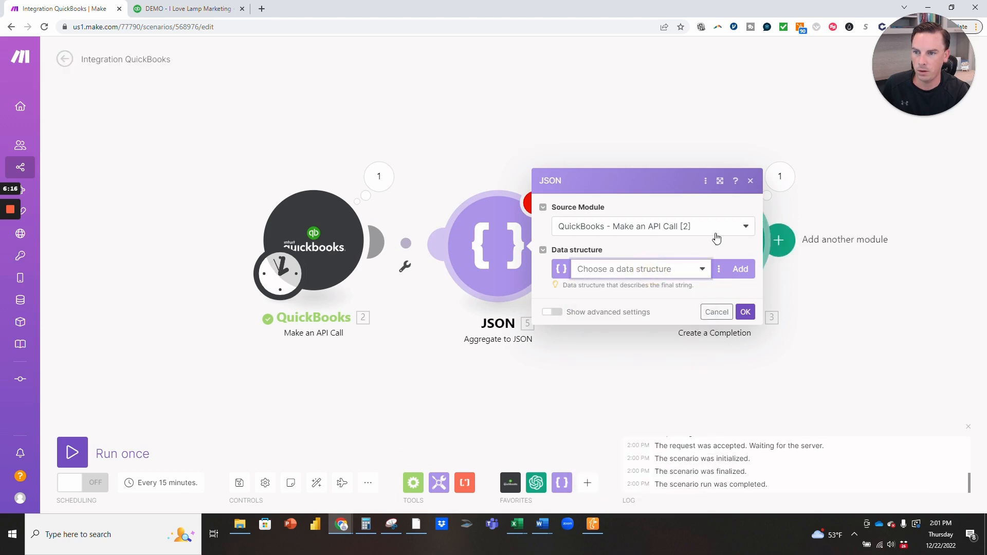
{"action": "left_click", "coordinate": [714, 227]}
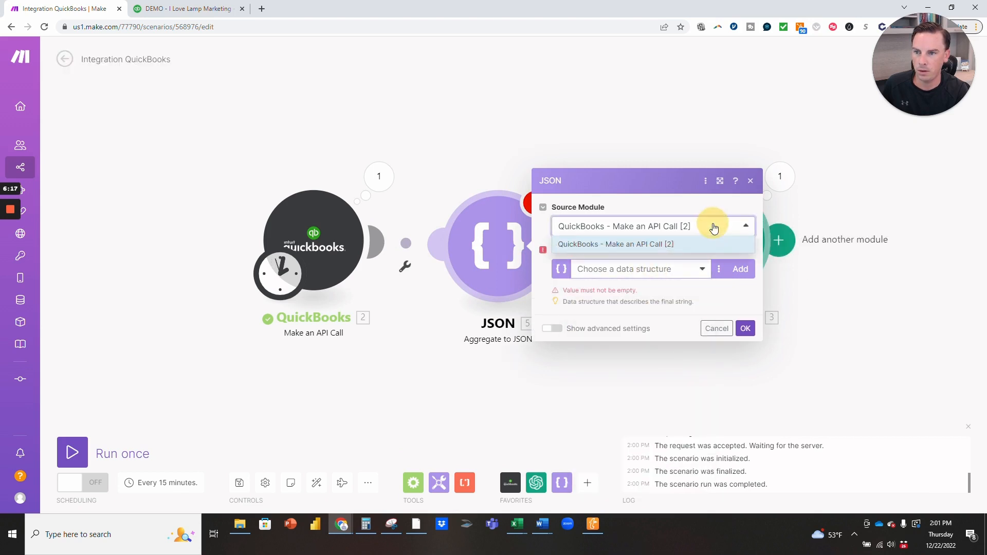
{"action": "left_click", "coordinate": [668, 273]}
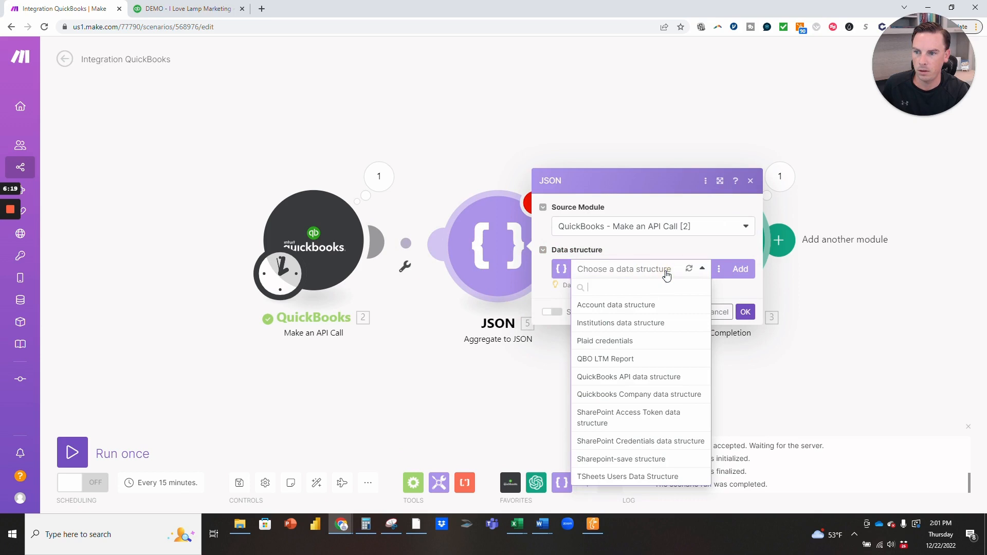
- Delete the Aggregate to JSON module
{"action": "left_click", "coordinate": [855, 313]}
{"action": "right_click", "coordinate": [526, 260]}
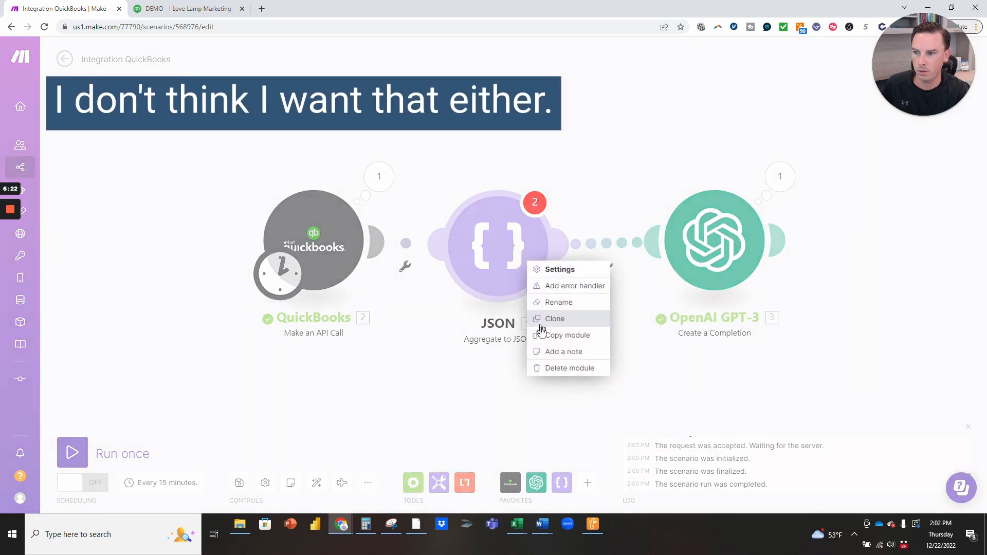
{"action": "left_click", "coordinate": [568, 368]}
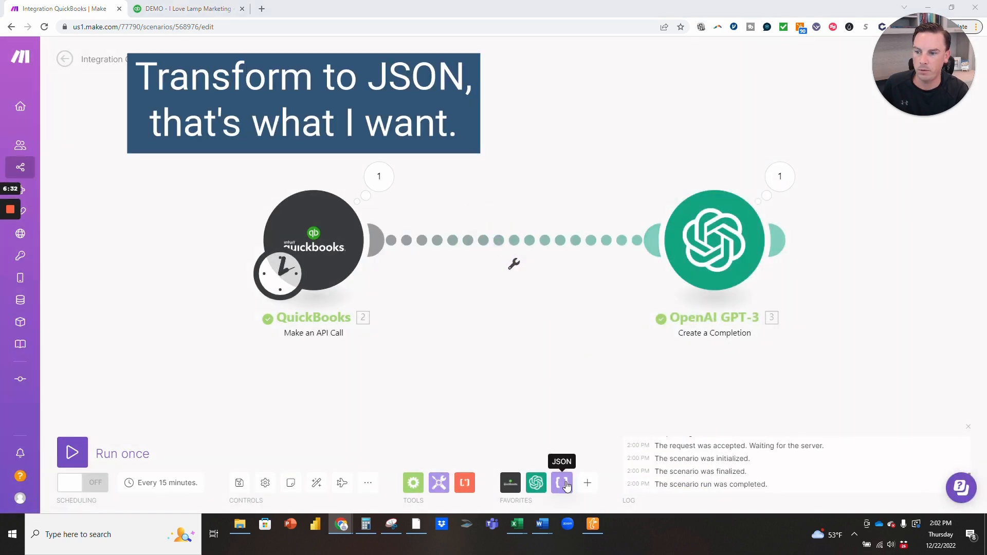
- Insert a Transform to JSON module between the QuickBooks and OpenAI GPT-3 modules
{"action": "left_click", "coordinate": [562, 482]}
{"action": "left_click", "coordinate": [616, 422]}
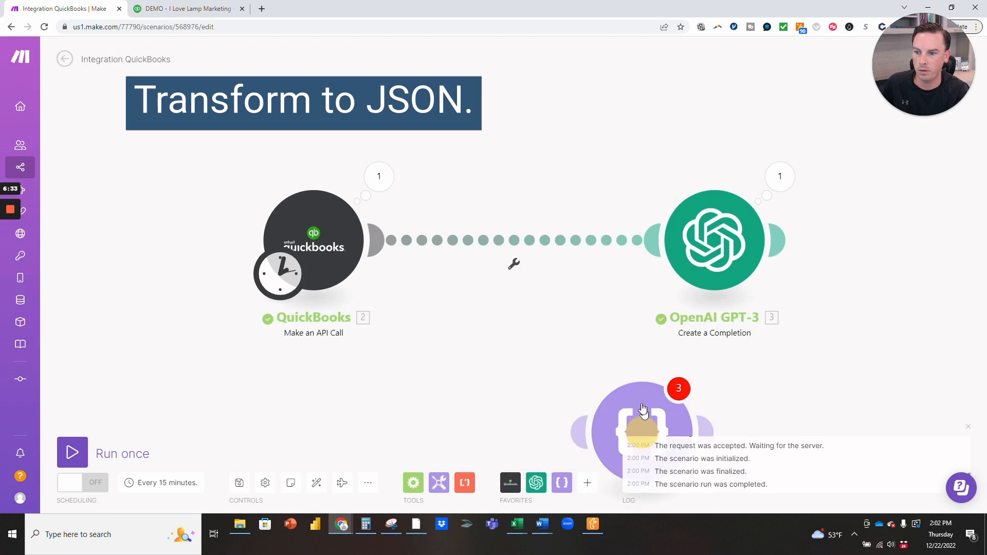
{"action": "left_click_drag", "start_coordinate": [615, 375], "coordinate": [517, 246]}
- Set the Transform to JSON module's Object to the QuickBooks Body output and save the settings
{"action": "left_click", "coordinate": [517, 249]}
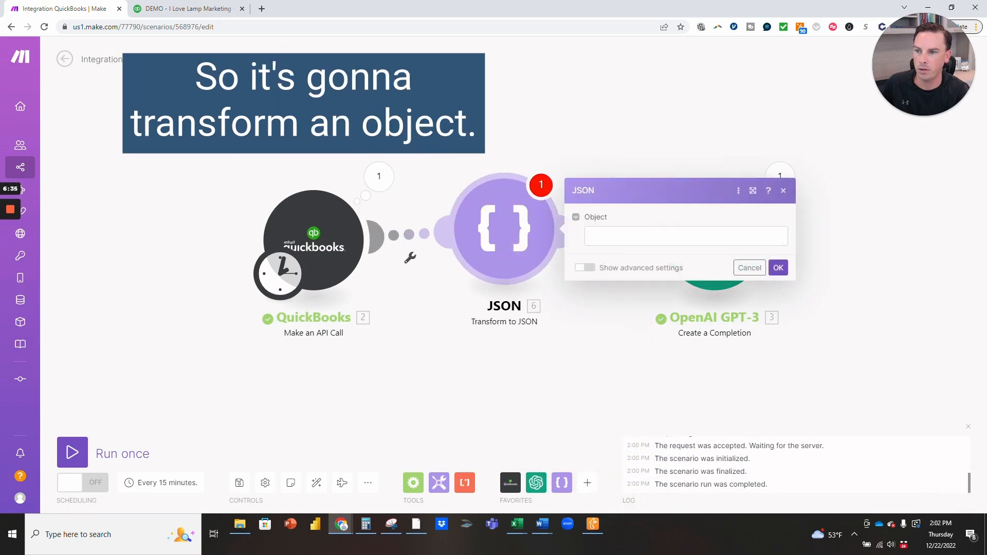
{"action": "left_click", "coordinate": [605, 236]}
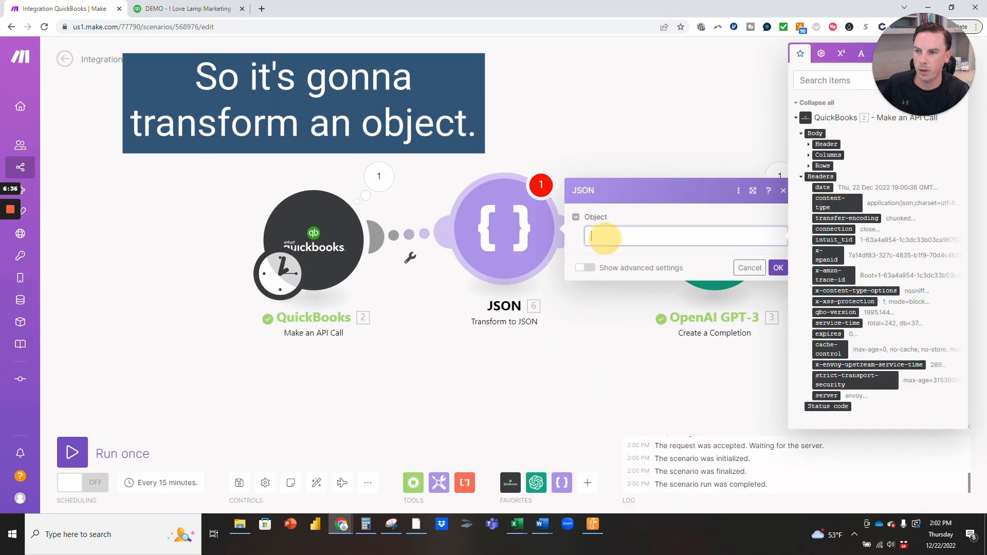
{"action": "left_click", "coordinate": [817, 133]}
{"action": "left_click_drag", "start_coordinate": [817, 133], "coordinate": [642, 236]}
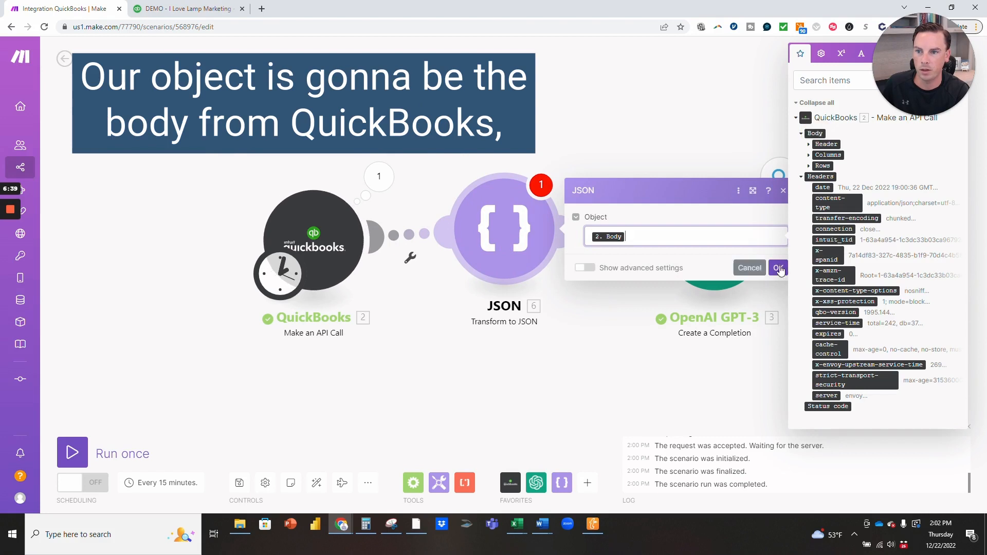
{"action": "left_click", "coordinate": [778, 268]}
{"action": "left_click_drag", "start_coordinate": [521, 249], "coordinate": [532, 261]}
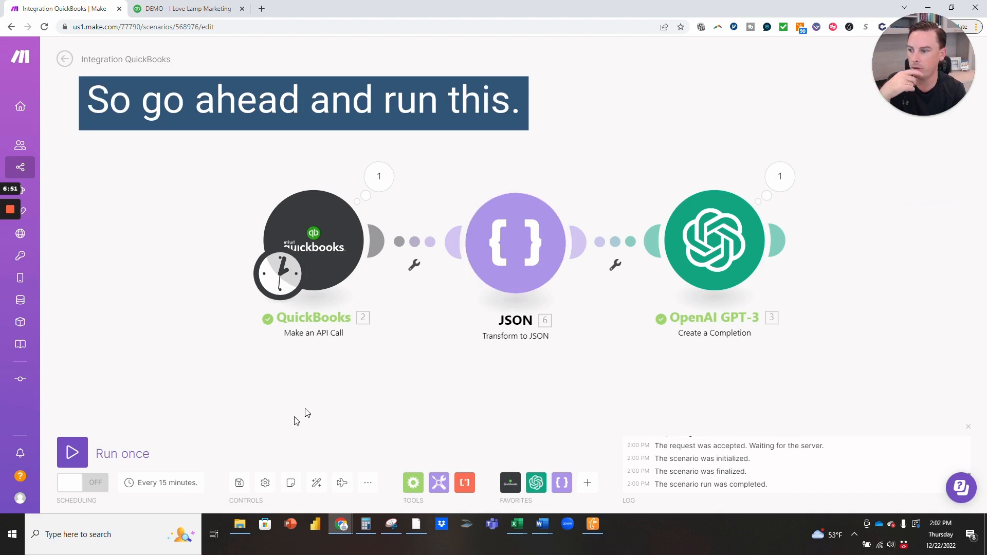
- Run the scenario once and examine the JSON string in the Transform to JSON output, including its header and column data
{"action": "left_click", "coordinate": [72, 452]}
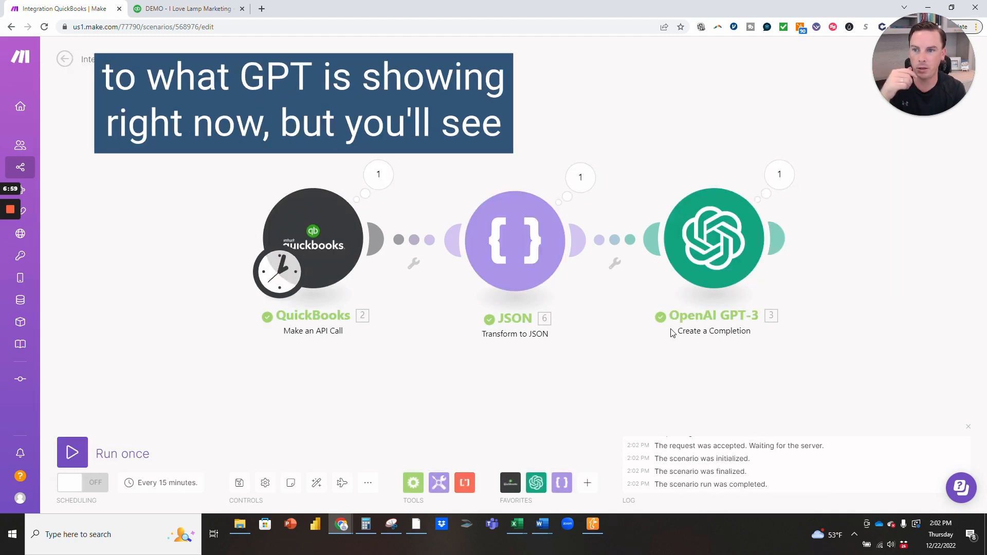
{"action": "left_click", "coordinate": [580, 177]}
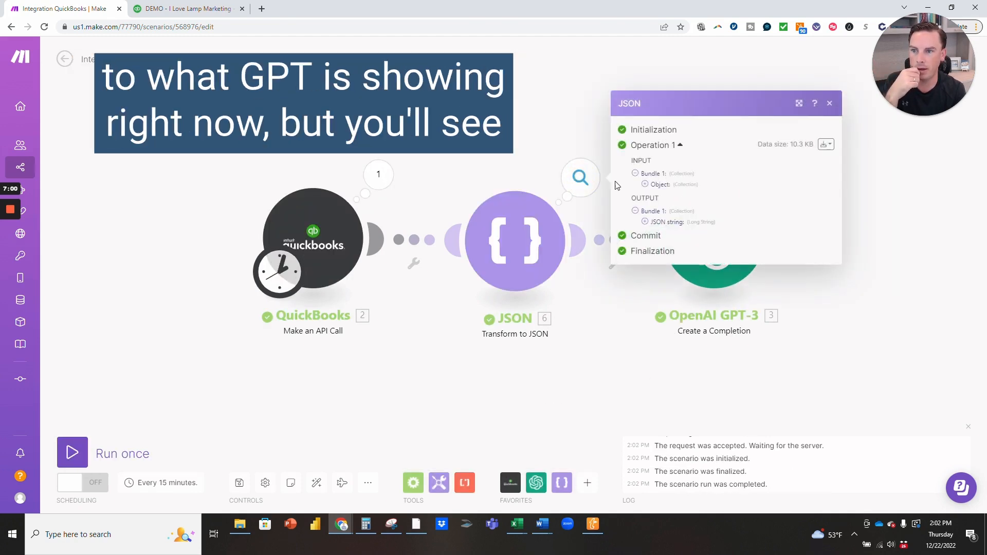
{"action": "left_click", "coordinate": [645, 221]}
{"action": "left_click_drag", "start_coordinate": [654, 184], "coordinate": [759, 410]}
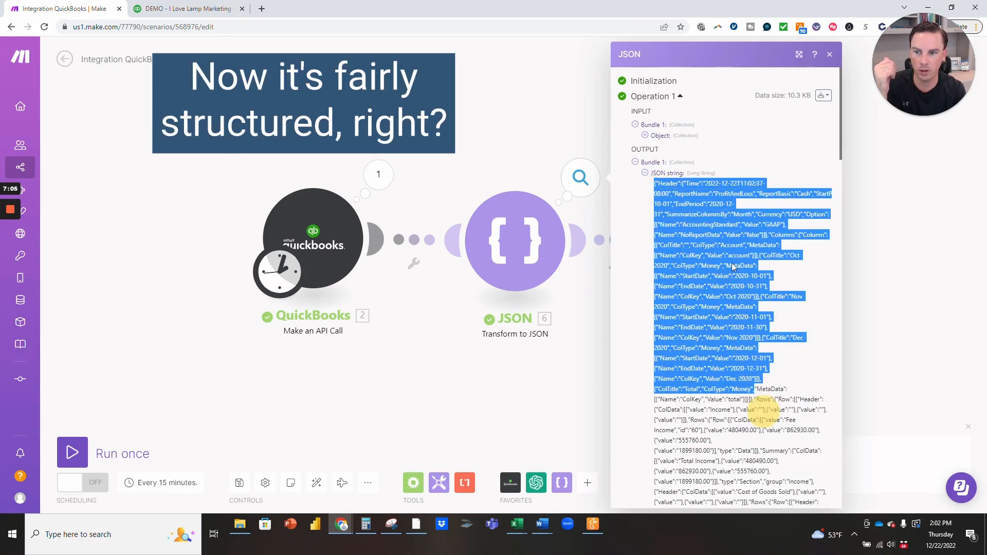
{"action": "left_click", "coordinate": [646, 173]}
{"action": "left_click", "coordinate": [646, 222]}
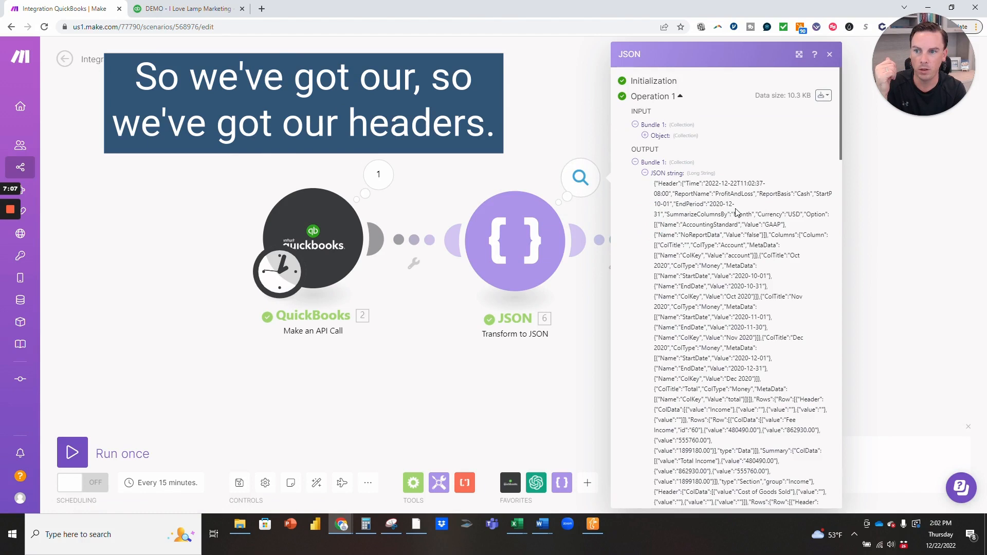
{"action": "left_click_drag", "start_coordinate": [653, 183], "coordinate": [724, 184]}
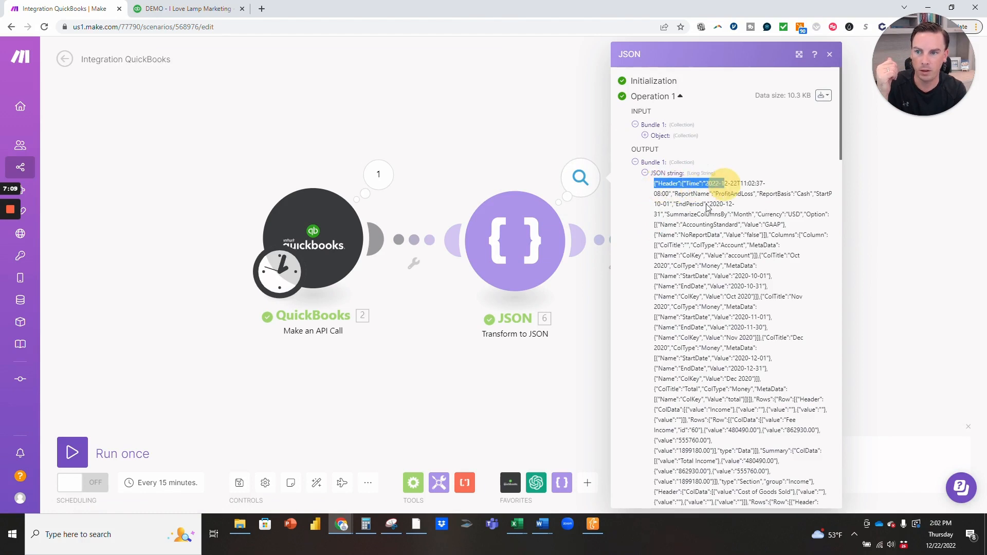
{"action": "scroll", "coordinate": [706, 207], "scroll_direction": "down", "scroll_amount": 1}
{"action": "left_click_drag", "start_coordinate": [653, 338], "coordinate": [749, 338]}
{"action": "left_click", "coordinate": [558, 399]}
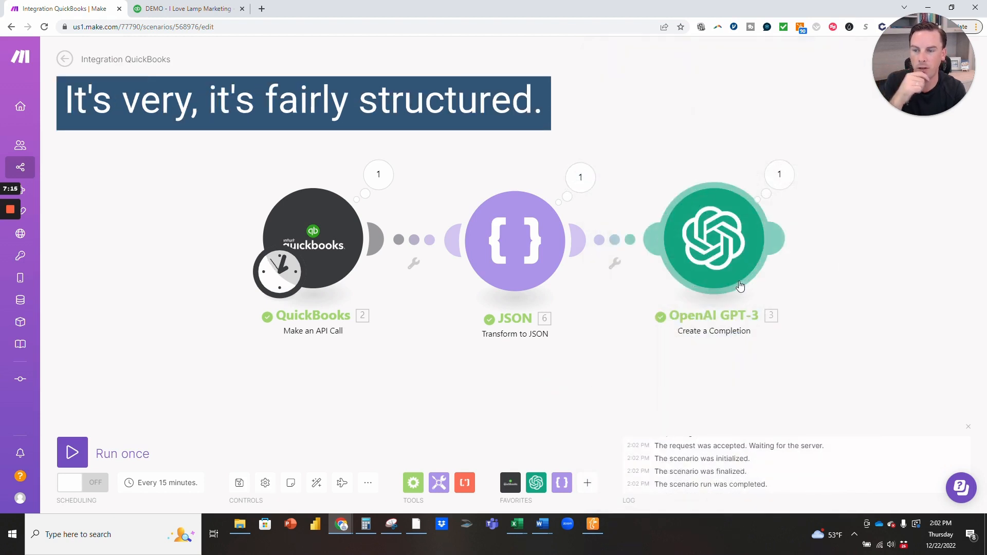
- Replace Body in the OpenAI GPT-3 prompt with the JSON string from Transform to JSON and save the module settings
{"action": "left_click", "coordinate": [732, 249]}
{"action": "left_click", "coordinate": [950, 234]}
{"action": "key", "text": "BackSpace"}
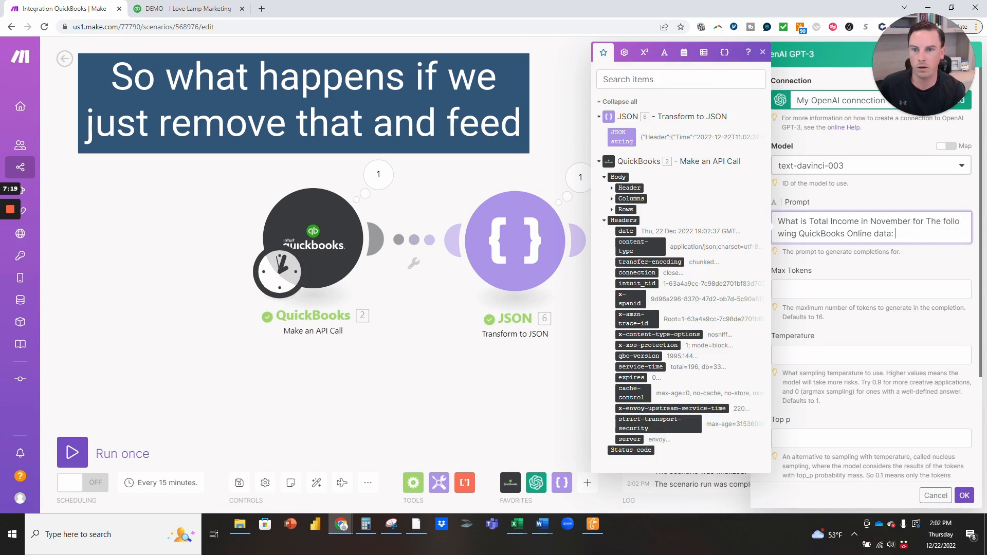
{"action": "left_click", "coordinate": [621, 137]}
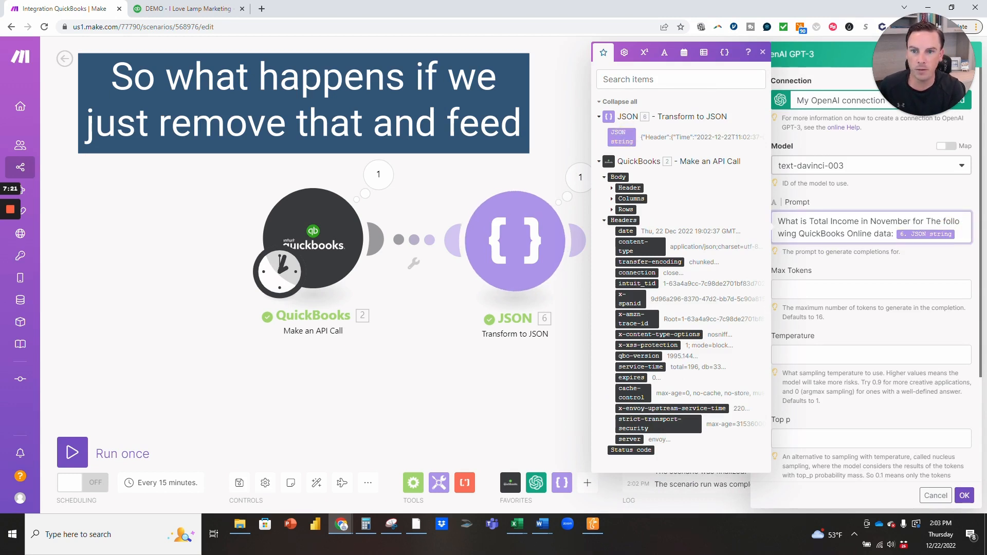
{"action": "left_click", "coordinate": [963, 496]}
- Run the scenario with the new prompt and examine the first choice's text in the OpenAI GPT-3 output
{"action": "left_click", "coordinate": [70, 454]}
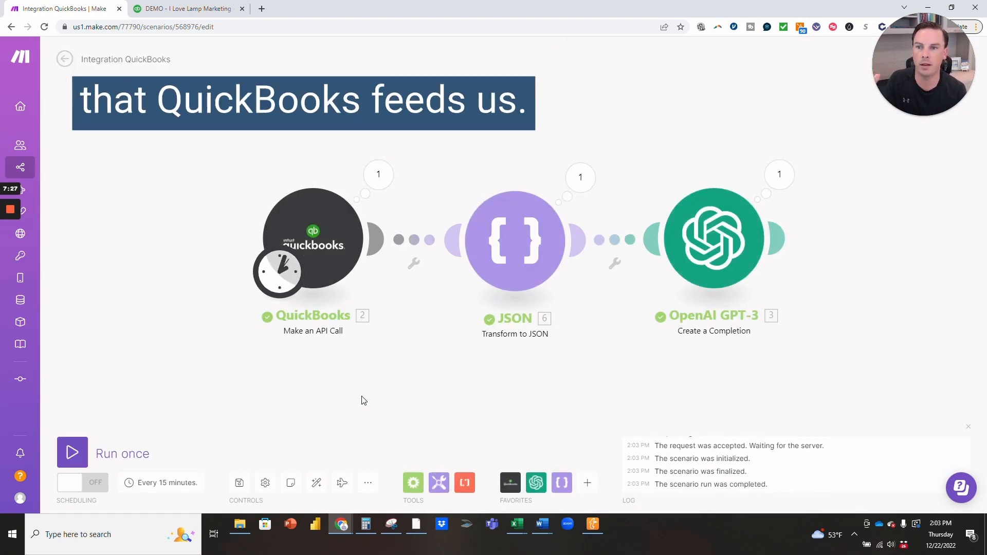
{"action": "left_click", "coordinate": [779, 177]}
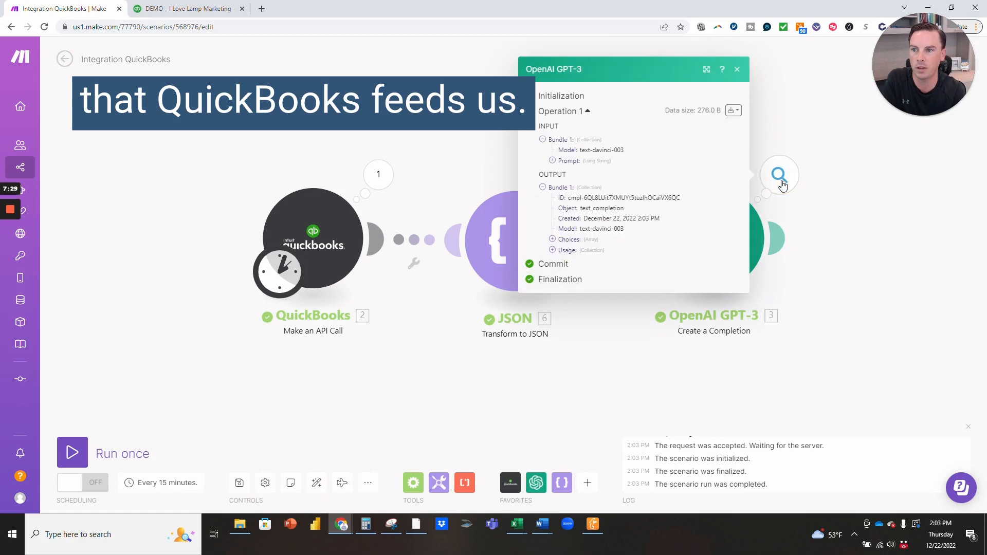
{"action": "left_click", "coordinate": [552, 240]}
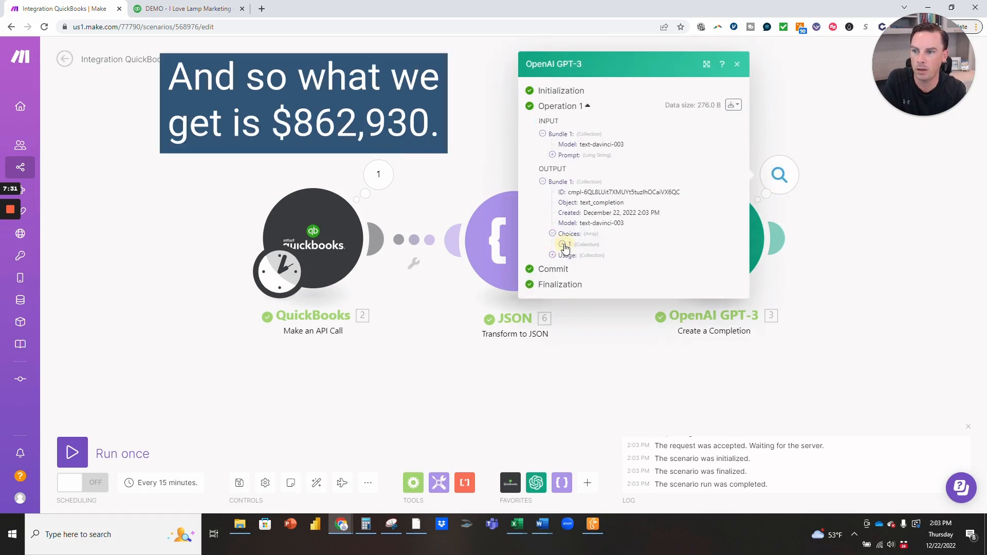
{"action": "left_click", "coordinate": [563, 244]}
{"action": "left_click_drag", "start_coordinate": [590, 267], "coordinate": [619, 266]}
- Compare the answer with November 2020 total income in the QuickBooks Profit and Loss by Month report, and return to Make
{"action": "left_click", "coordinate": [194, 9]}
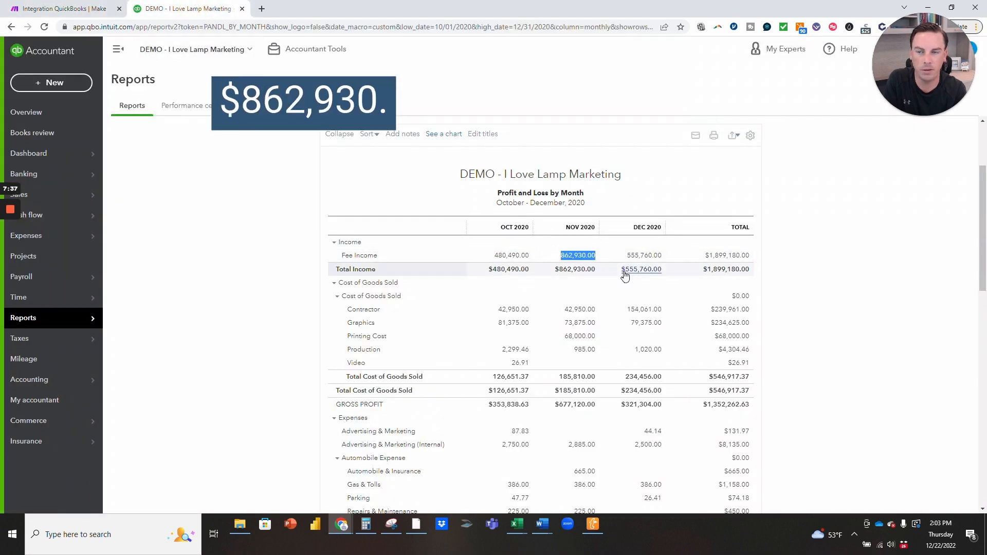
{"action": "left_click", "coordinate": [65, 9]}
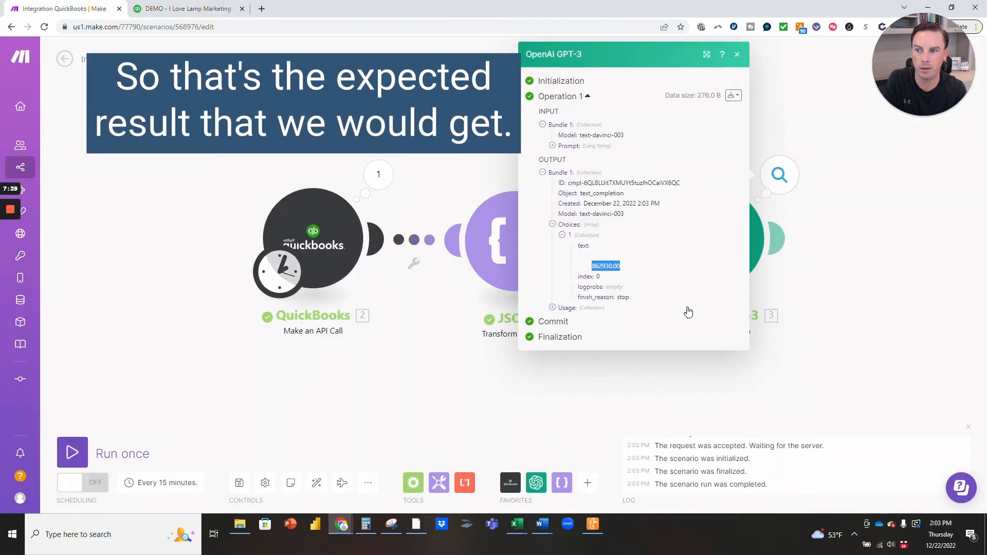
- Reword the OpenAI GPT-3 prompt to define gross margin percentage as Gross Margin divided by Total Income, ask for October's percentage, and save
{"action": "left_click", "coordinate": [876, 316]}
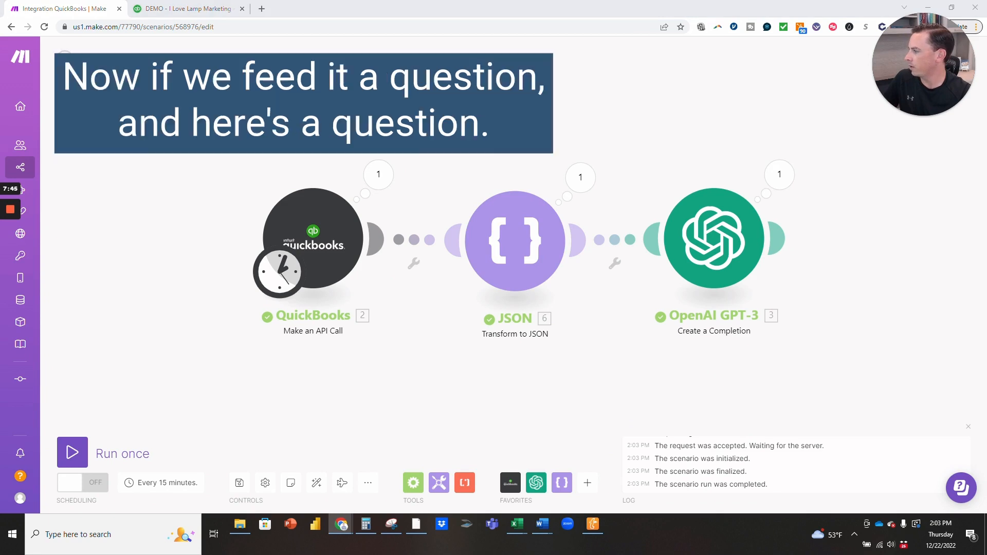
{"action": "key", "text": "alt+Tab"}
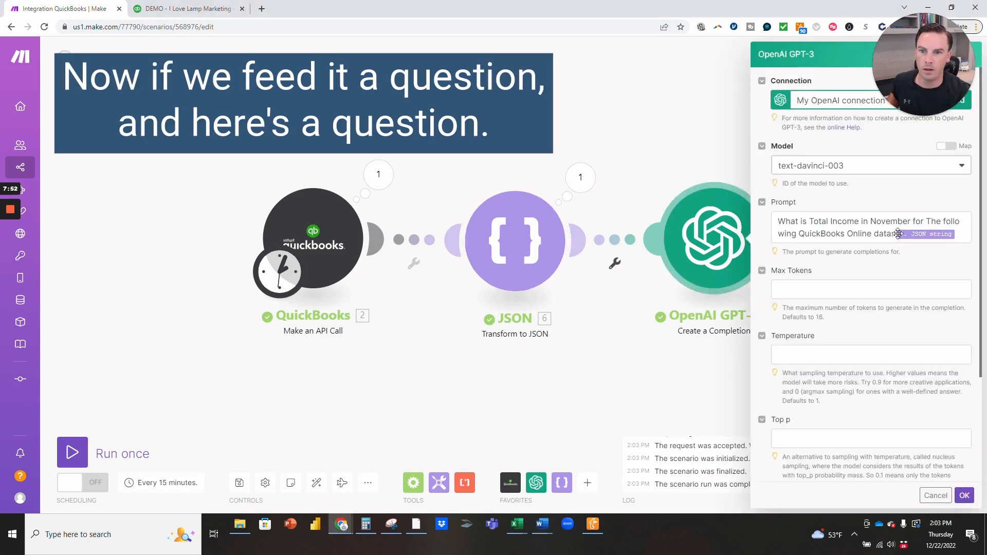
{"action": "left_click_drag", "start_coordinate": [892, 234], "coordinate": [768, 224]}
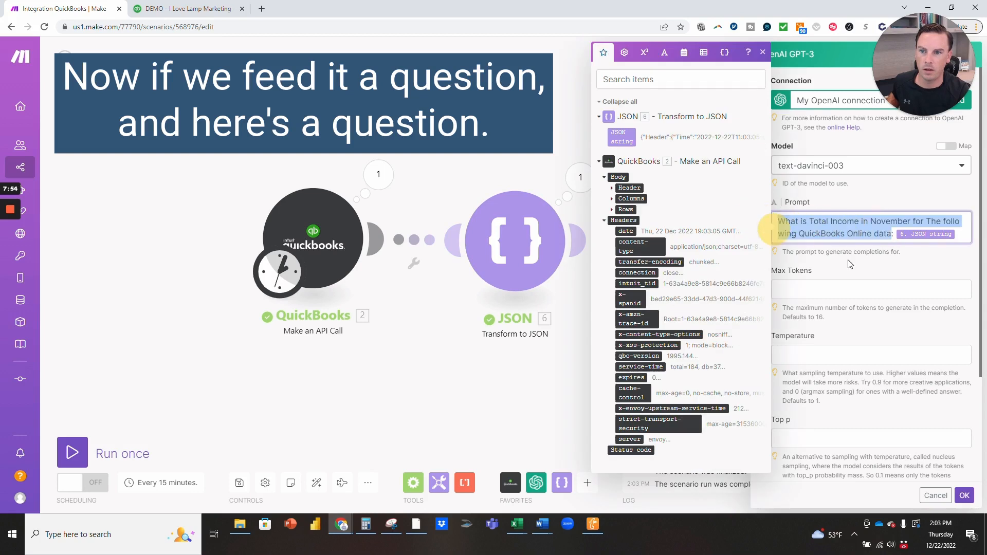
{"action": "type", "text": "Gross margin percentage is Gross Margin divided by Total Income. Based on this JSON data of the profit and loss report from the QuickBooks Online API, what was the gross margin percentage in October expressed as a percentage? Here is the data:"}
{"action": "left_click", "coordinate": [777, 235]}
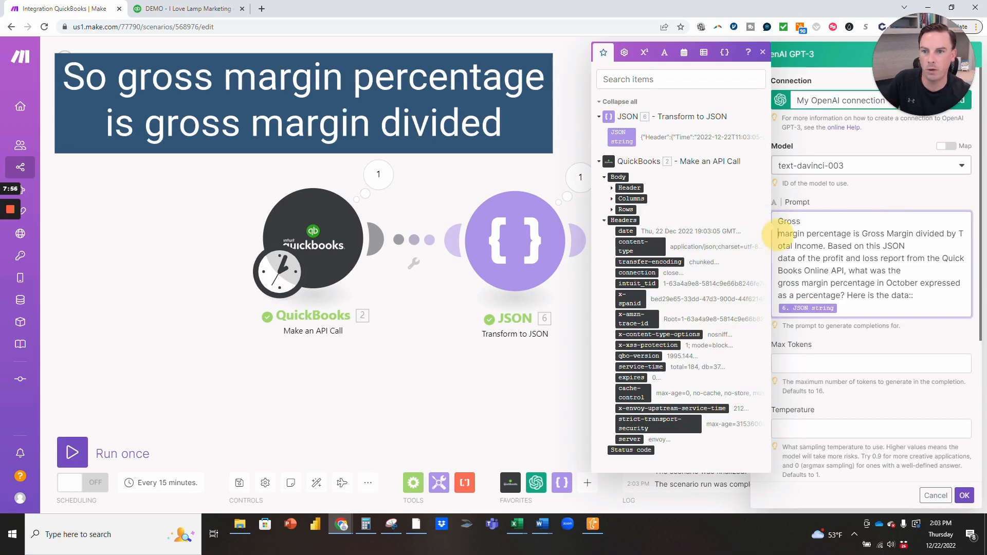
{"action": "key", "text": "BackSpace"}
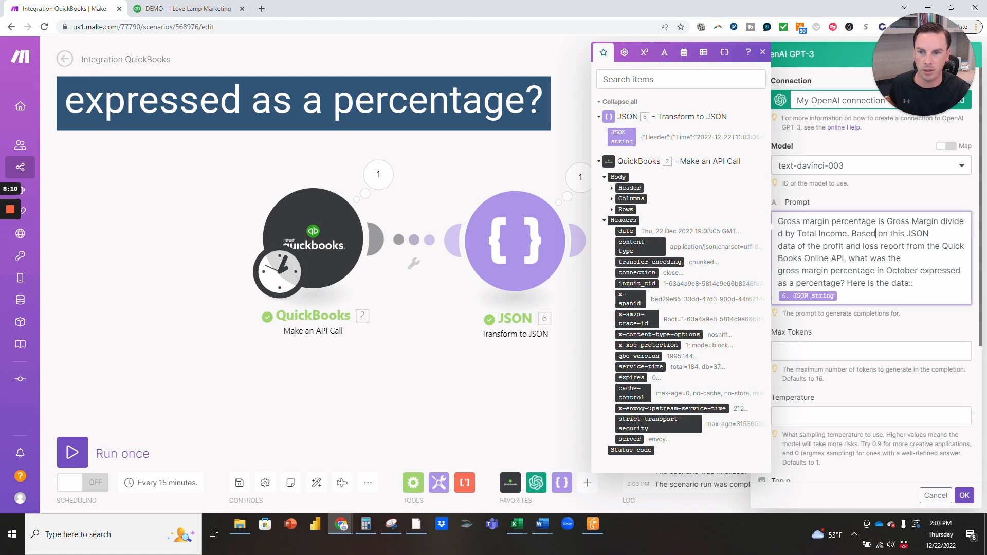
{"action": "left_click", "coordinate": [964, 495]}
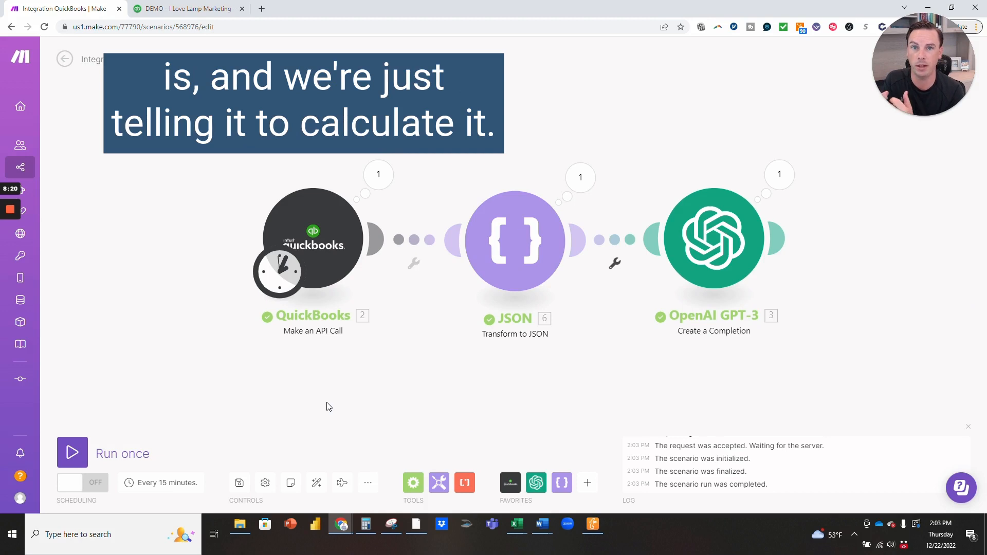
- Run the scenario once and read the first choice's text about October's gross margin percentage in the OpenAI GPT-3 output
{"action": "left_click", "coordinate": [141, 450]}
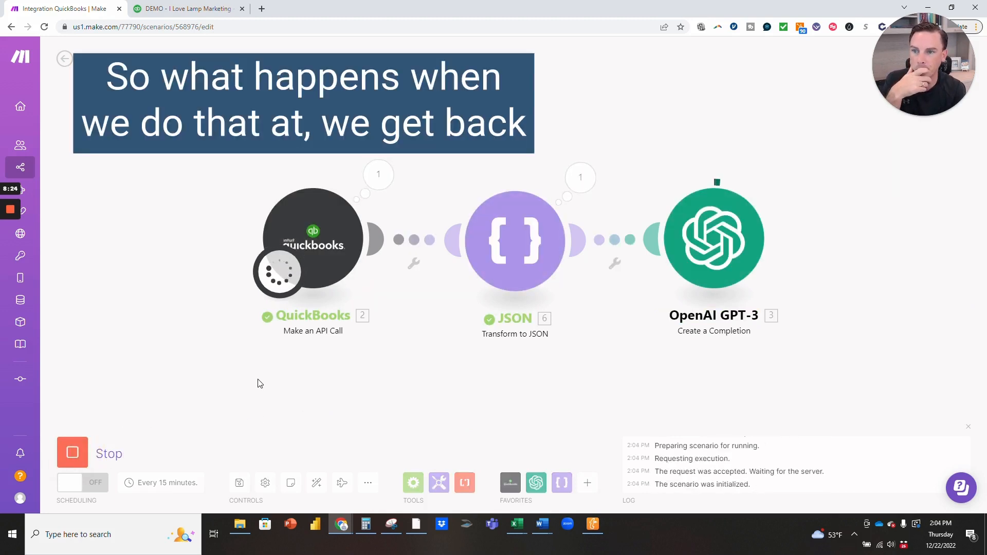
{"action": "left_click", "coordinate": [784, 176]}
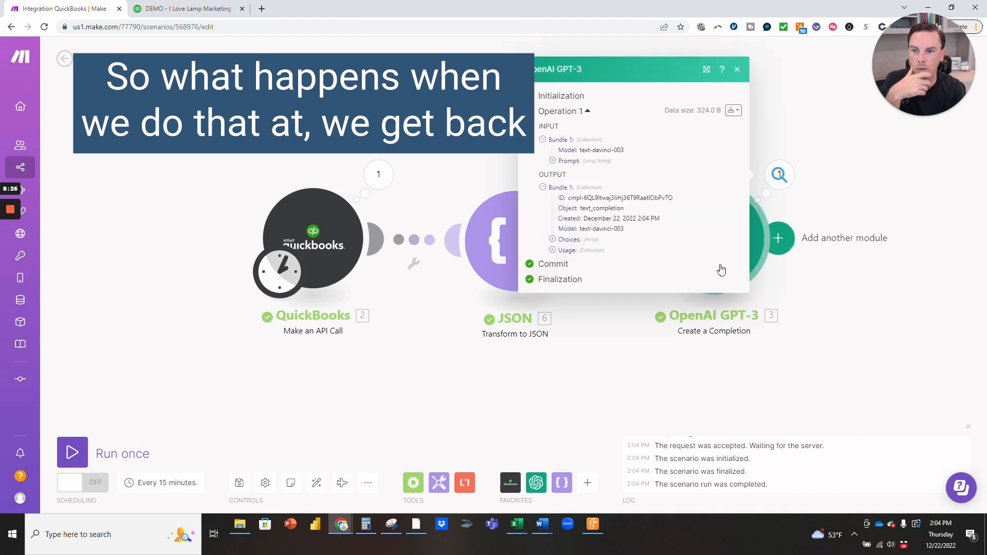
{"action": "left_click", "coordinate": [552, 240]}
{"action": "left_click", "coordinate": [562, 250]}
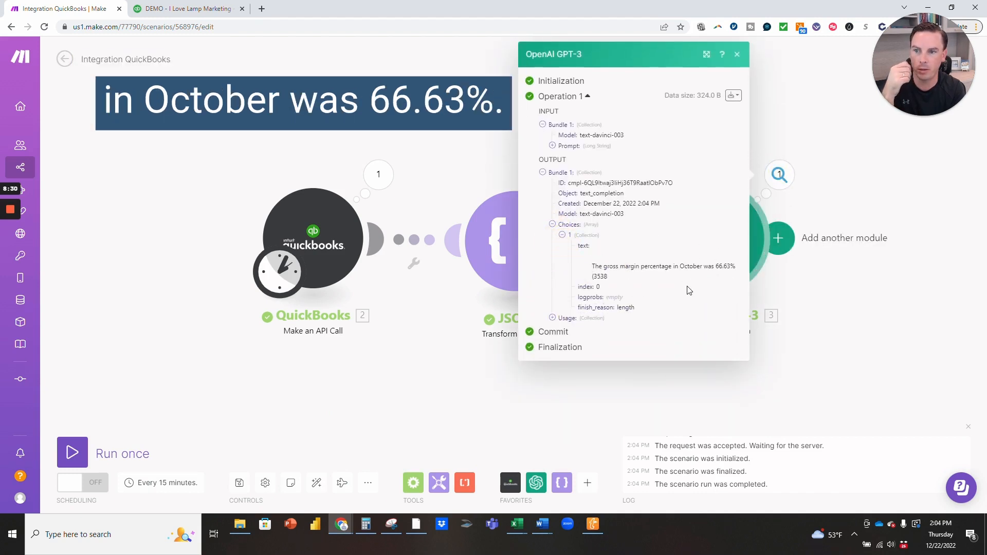
- Switch to QuickBooks, add the % of Income comparison to the Profit and Loss by Month report, and rerun it
{"action": "left_click", "coordinate": [188, 9]}
{"action": "left_click", "coordinate": [228, 225]}
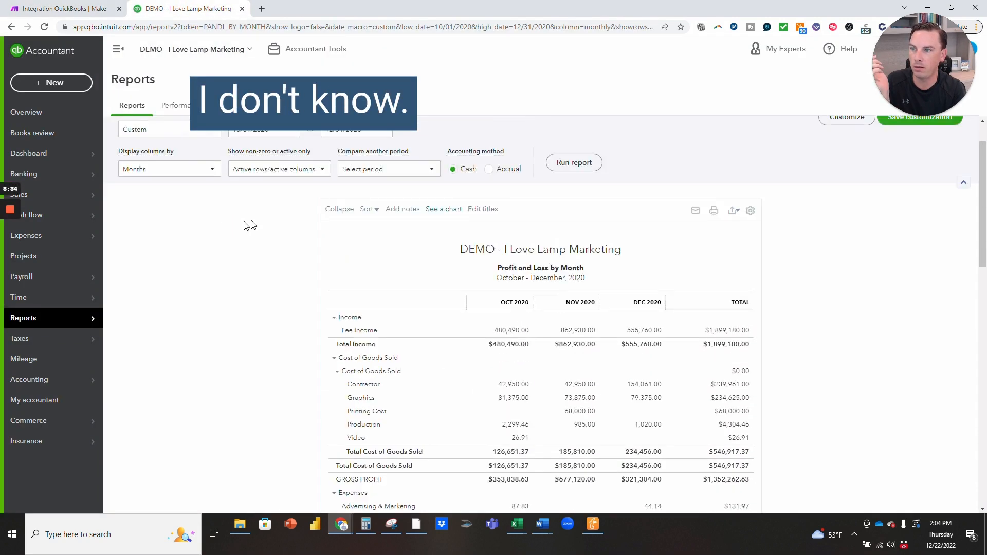
{"action": "left_click", "coordinate": [380, 222]}
{"action": "left_click", "coordinate": [351, 388]}
{"action": "left_click", "coordinate": [571, 216]}
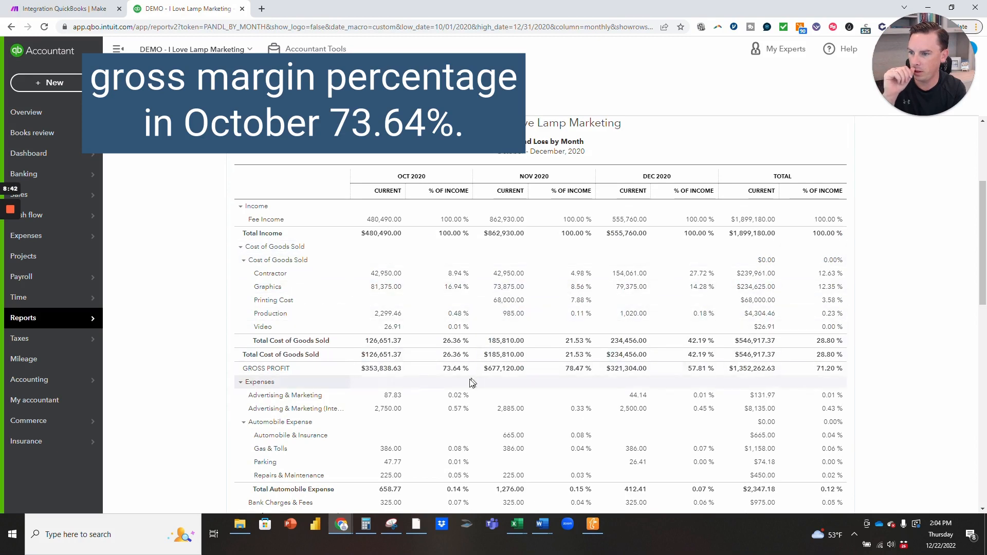
- Check the October 2020 gross profit percentage of income against the answer, then return to Make and close the module output
{"action": "left_click_drag", "start_coordinate": [442, 368], "coordinate": [462, 368]}
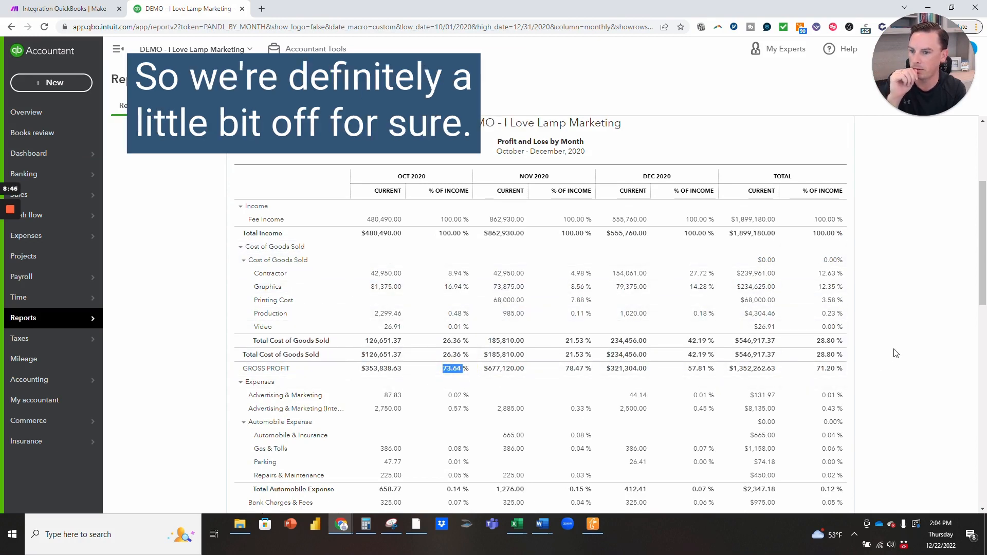
{"action": "left_click", "coordinate": [97, 15]}
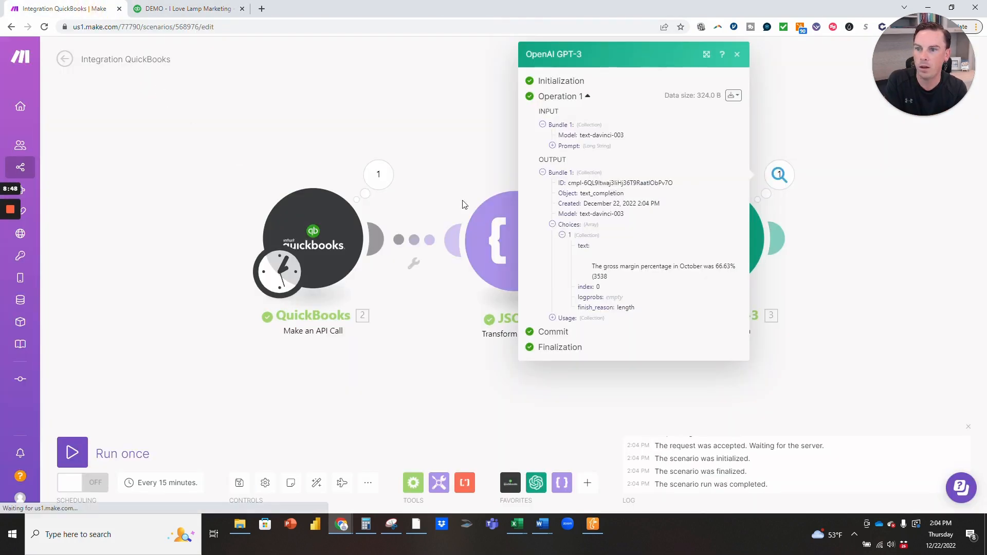
{"action": "left_click", "coordinate": [900, 305]}
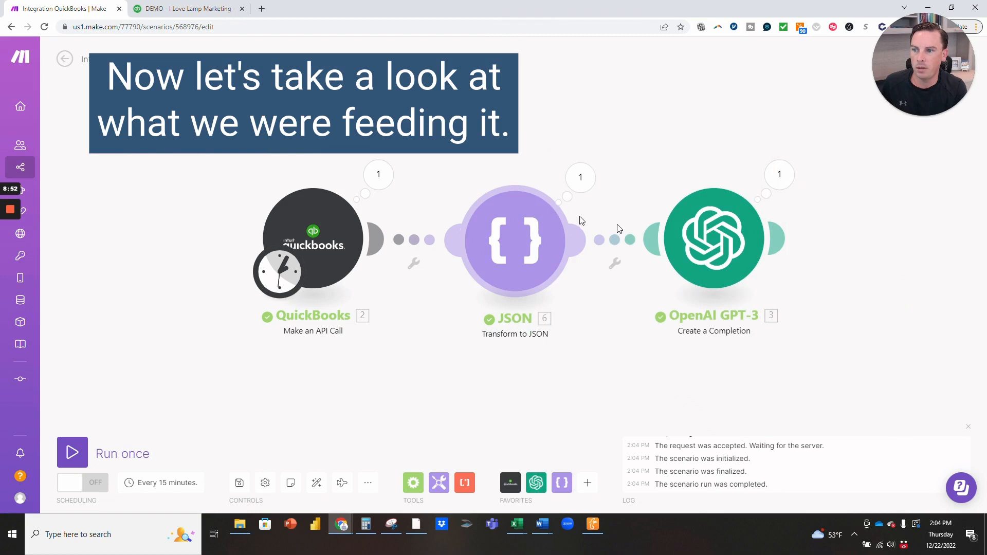
- Replace the prompt question with "What is the gross margin in October based on the following JSON data from the QuickBooks Online API" and save the module
{"action": "left_click", "coordinate": [701, 242]}
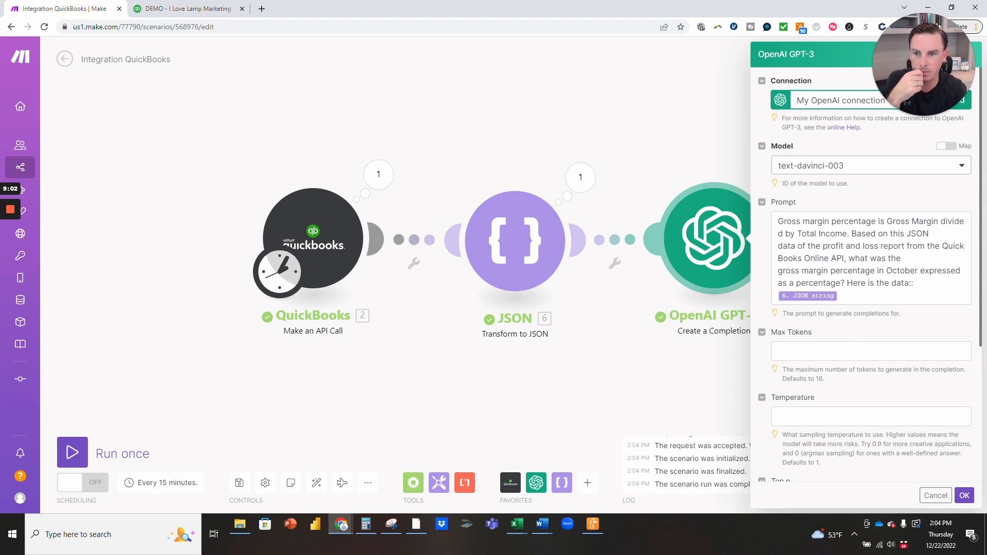
{"action": "left_click_drag", "start_coordinate": [840, 283], "coordinate": [777, 222]}
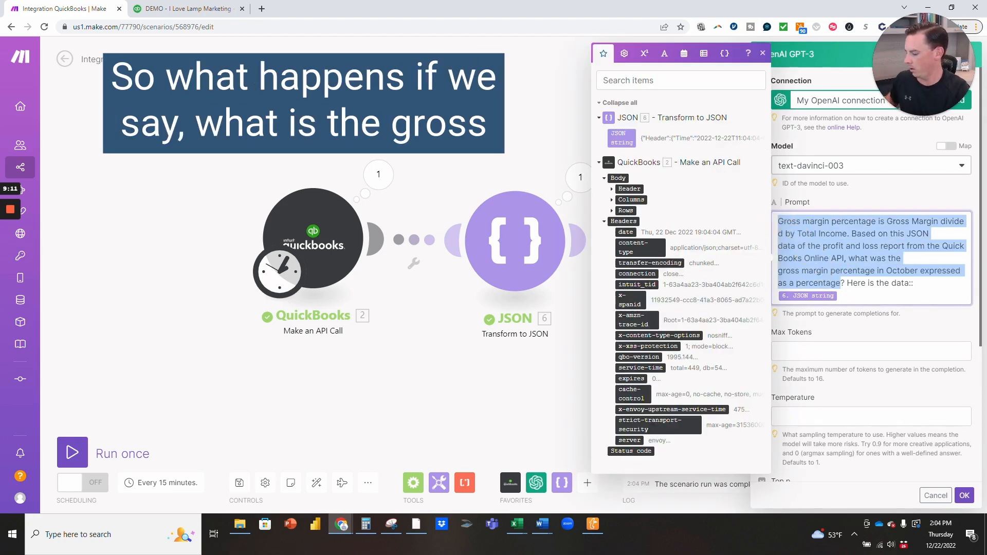
{"action": "type", "text": "What is the g"}
{"action": "type", "text": "ross a"}
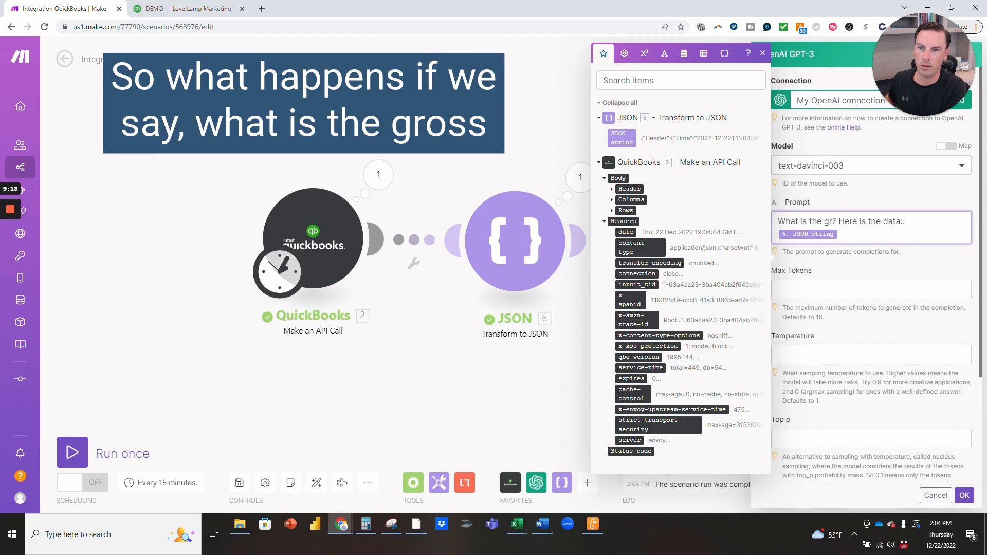
{"action": "key", "text": "BackSpace"}
{"action": "type", "text": "margin in "}
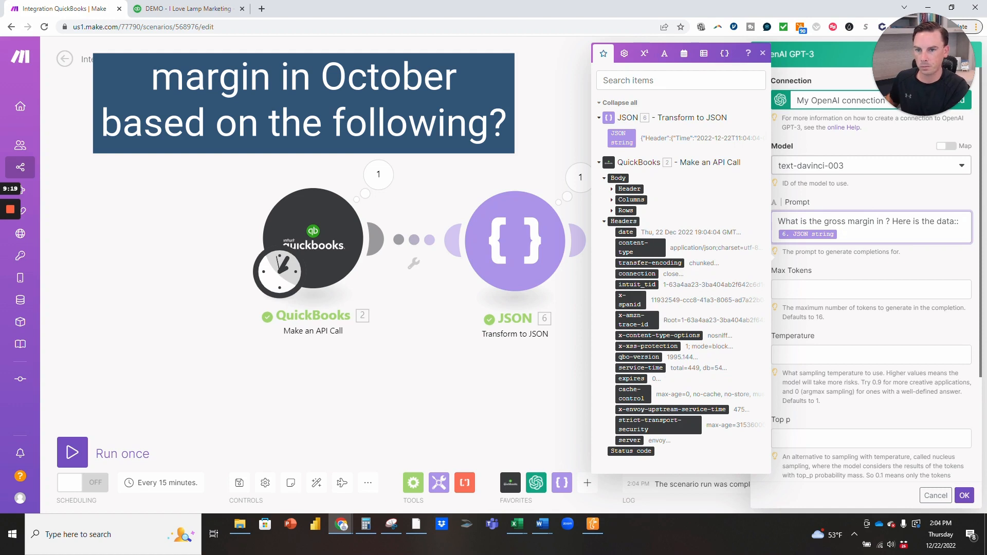
{"action": "type", "text": "October ba"}
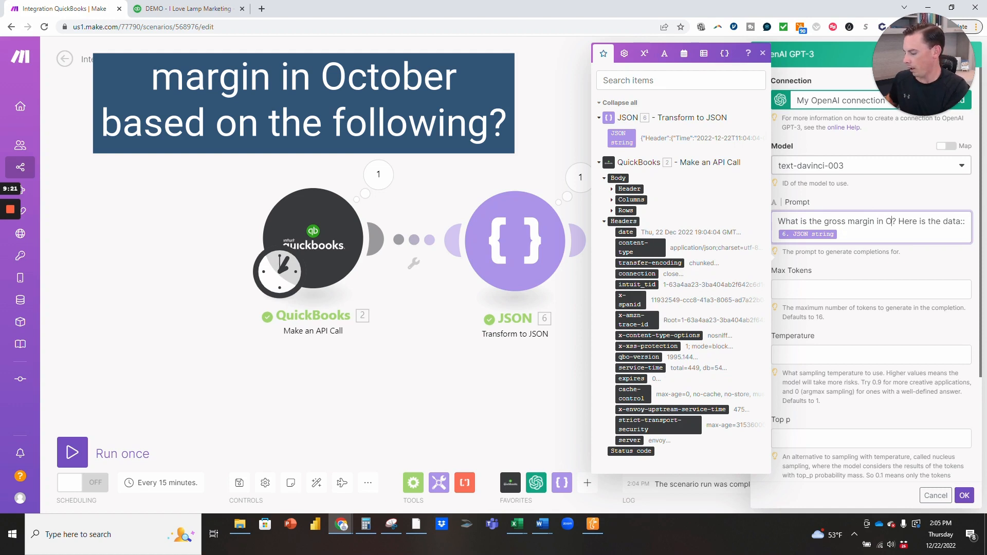
{"action": "type", "text": "sed"}
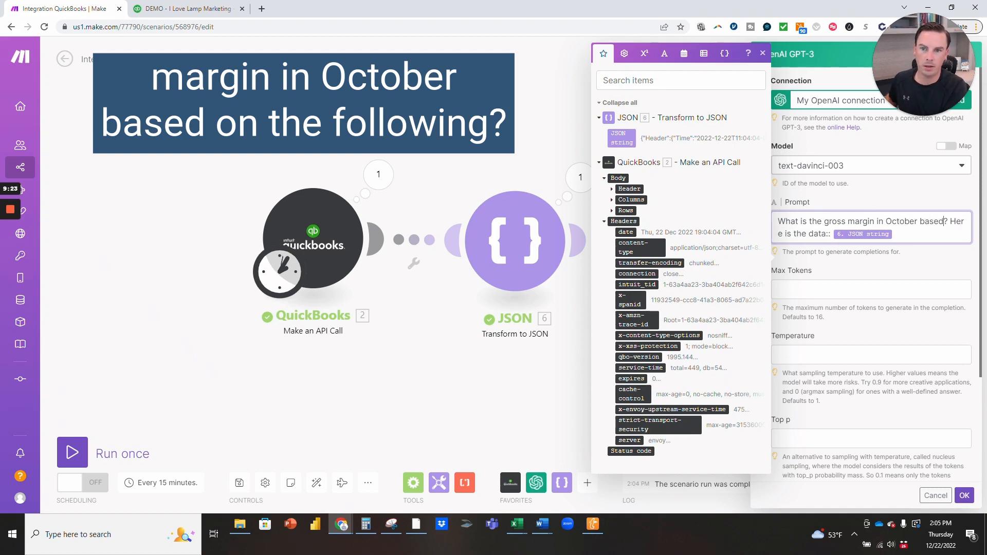
{"action": "type", "text": " on the fol"}
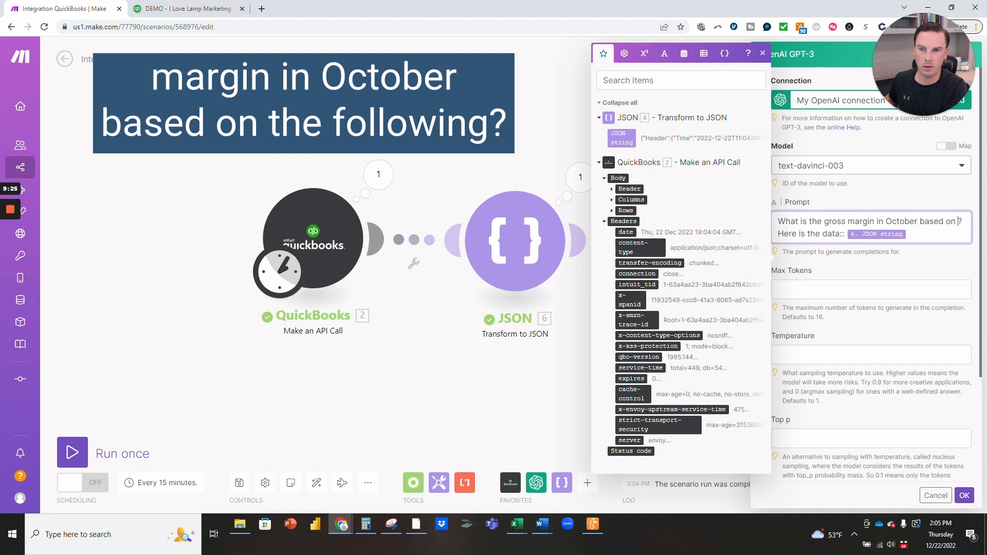
{"action": "type", "text": "lowing JSO"}
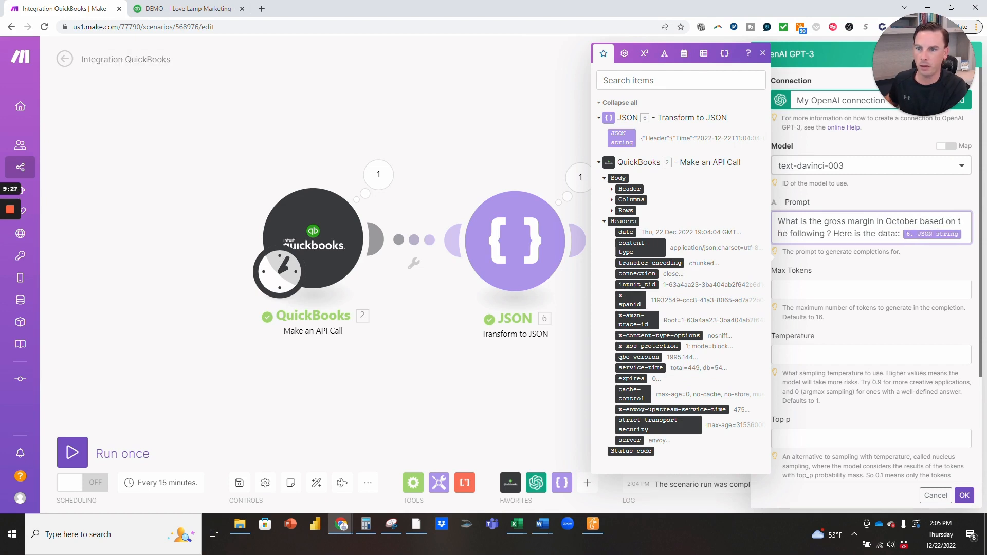
{"action": "type", "text": "N data from "}
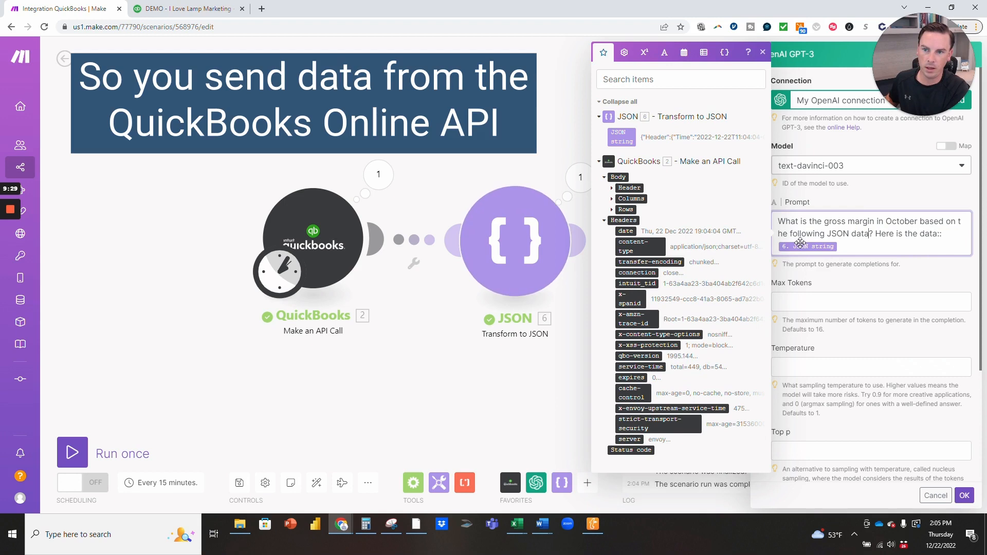
{"action": "type", "text": "the QuickBoo"}
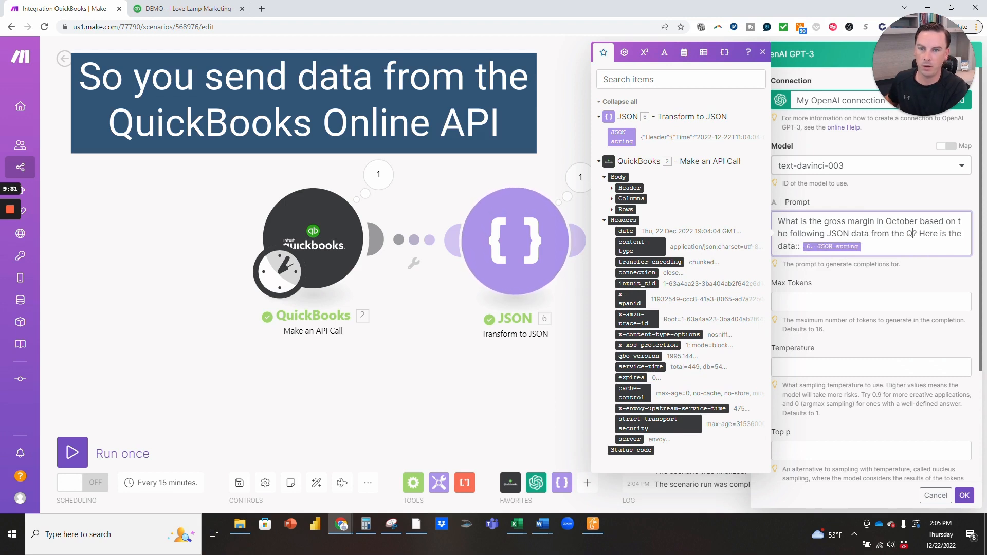
{"action": "type", "text": "ks Online AP"}
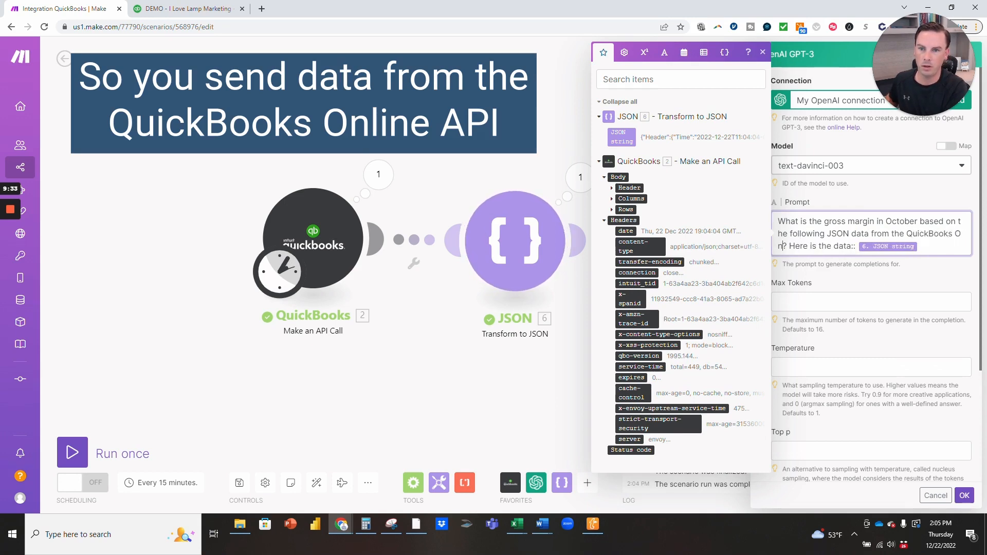
{"action": "type", "text": "I"}
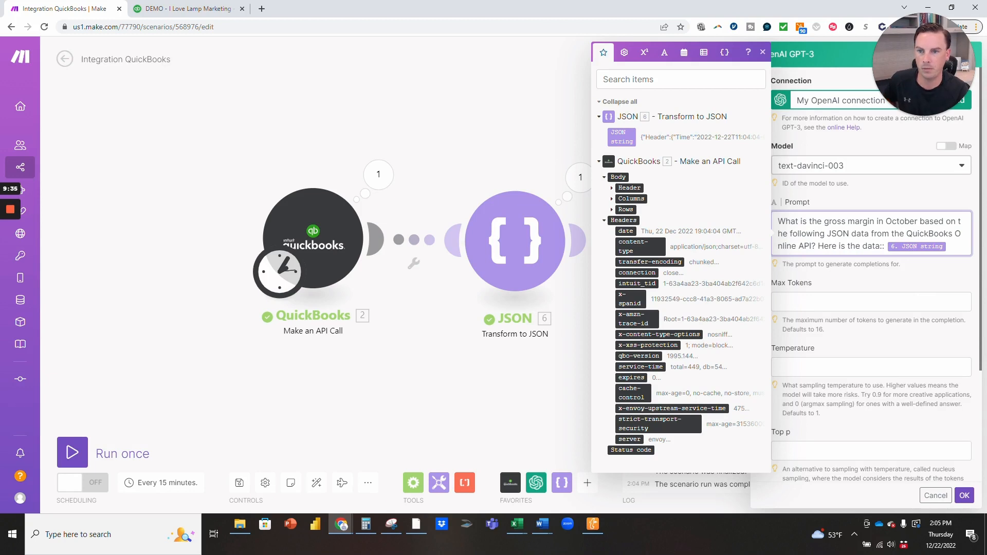
{"action": "left_click", "coordinate": [964, 495]}
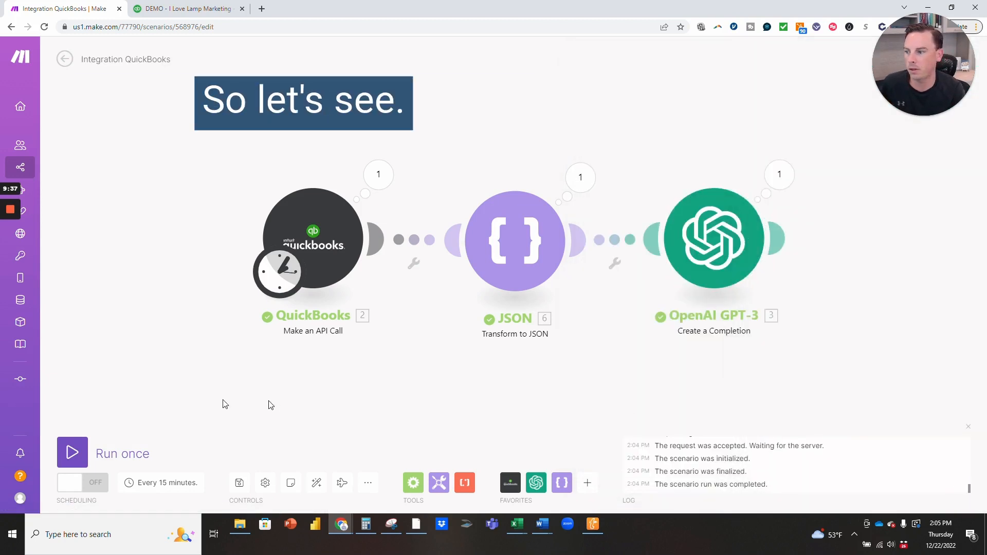
- Run the scenario with the October gross margin question and examine the first choice's text in the OpenAI GPT-3 output
{"action": "left_click", "coordinate": [72, 451]}
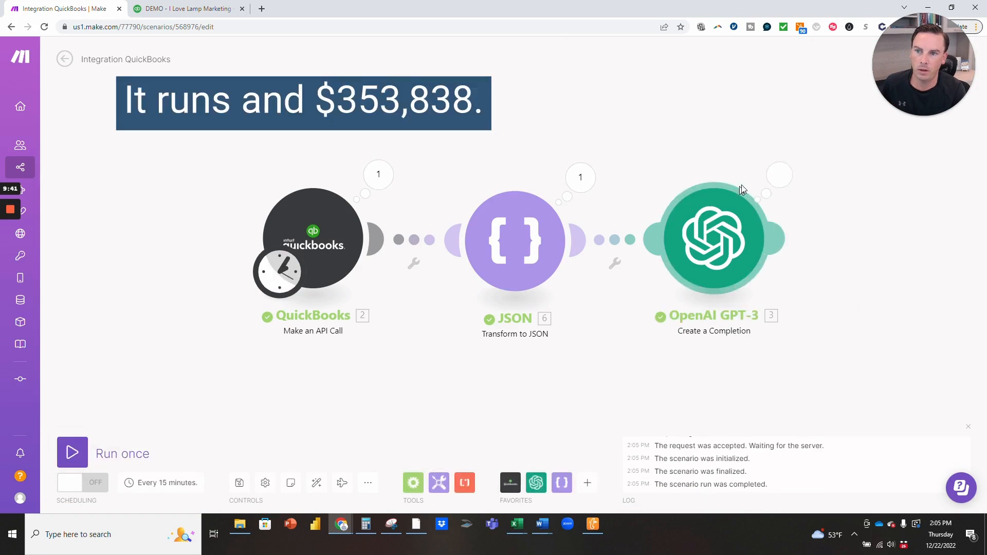
{"action": "left_click", "coordinate": [778, 174]}
{"action": "left_click", "coordinate": [562, 240]}
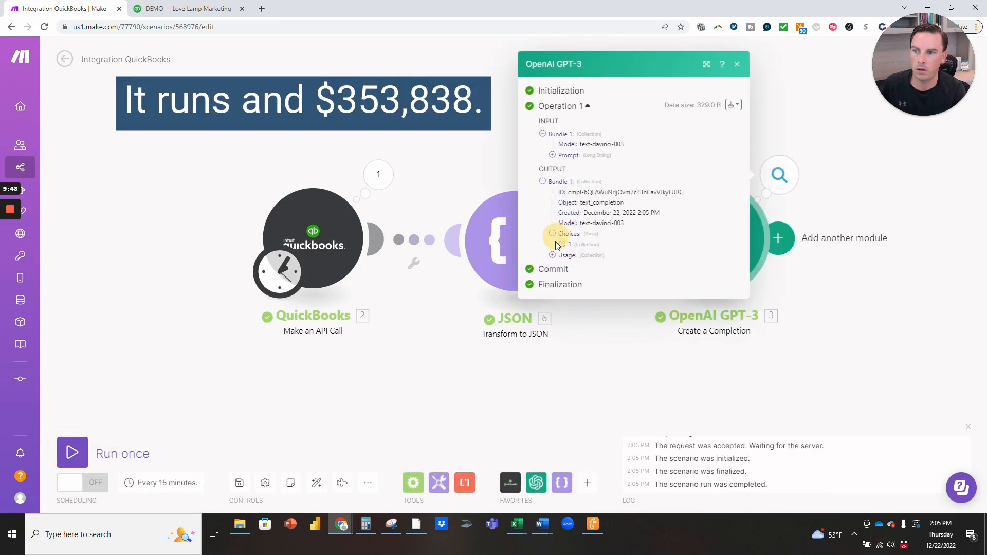
{"action": "left_click", "coordinate": [563, 250]}
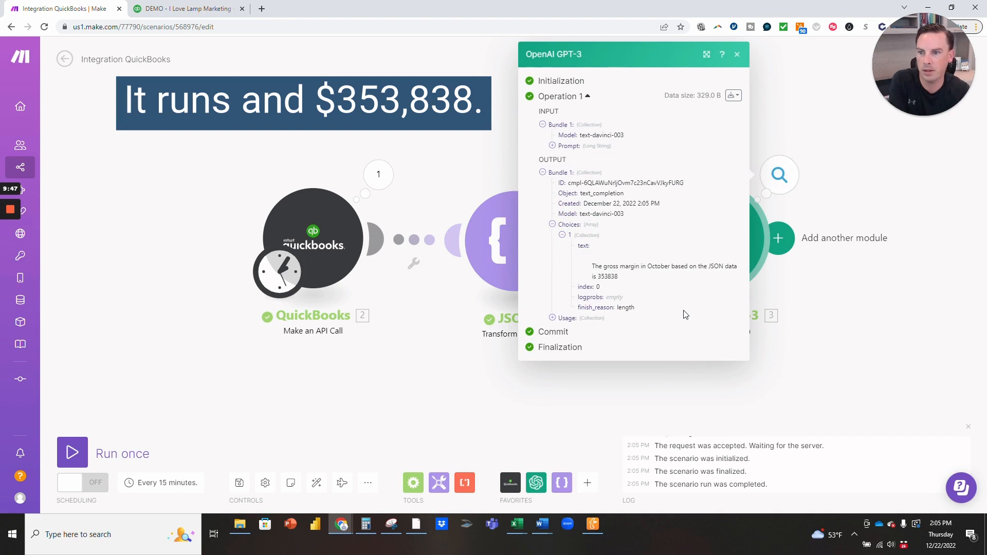
- Compare the answer with the October 2020 gross profit amount in the QuickBooks report, then return to Make and close the module output
{"action": "left_click", "coordinate": [185, 9]}
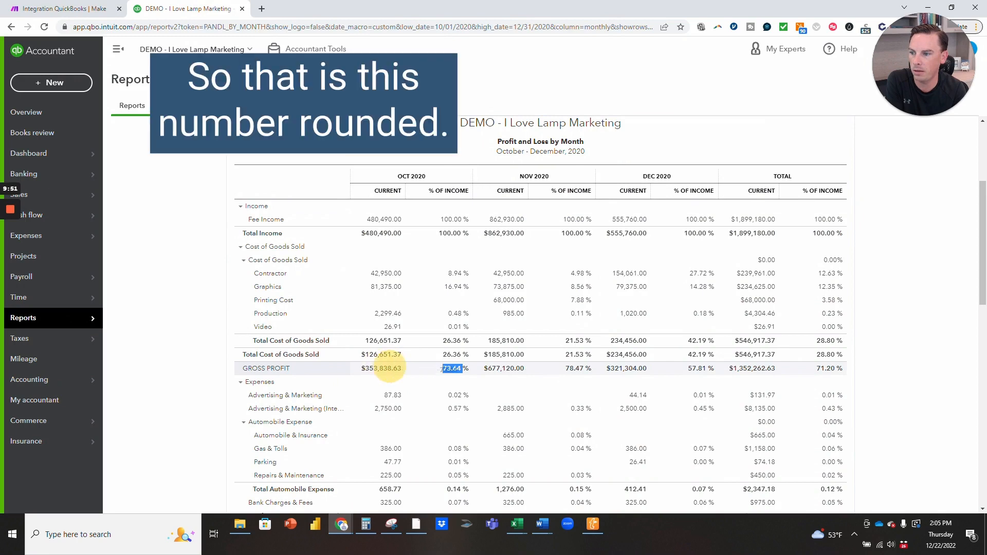
{"action": "left_click_drag", "start_coordinate": [360, 369], "coordinate": [402, 369]}
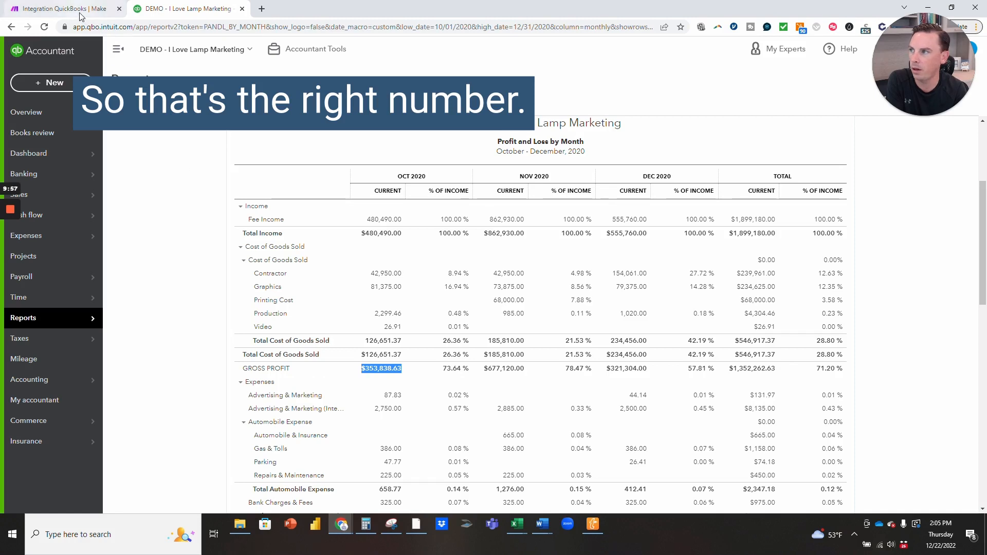
{"action": "left_click", "coordinate": [61, 9]}
{"action": "left_click", "coordinate": [892, 301]}
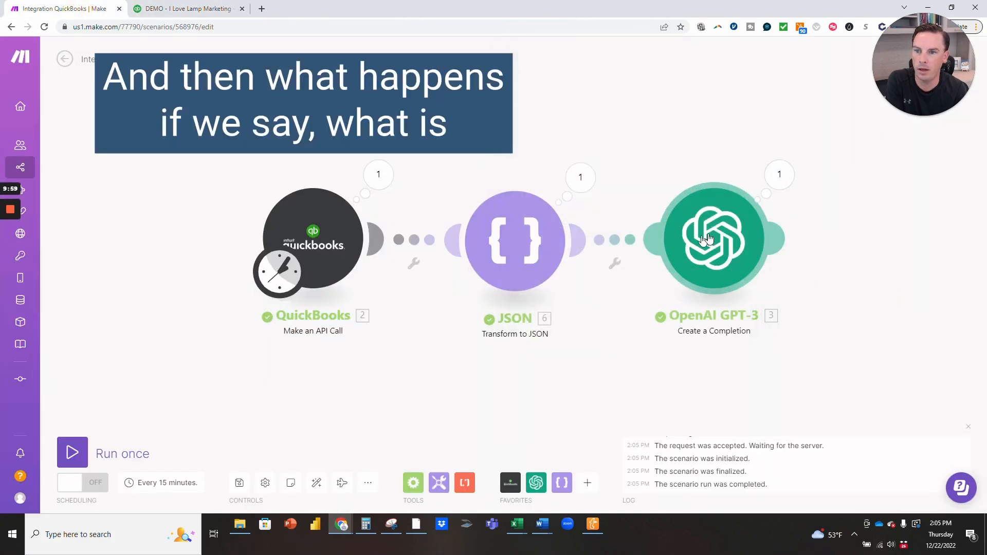
- After the October question in the OpenAI prompt, add "Then, what is that amount divided by the total income which will then give us the gross margin percentage?"
{"action": "left_click", "coordinate": [711, 235]}
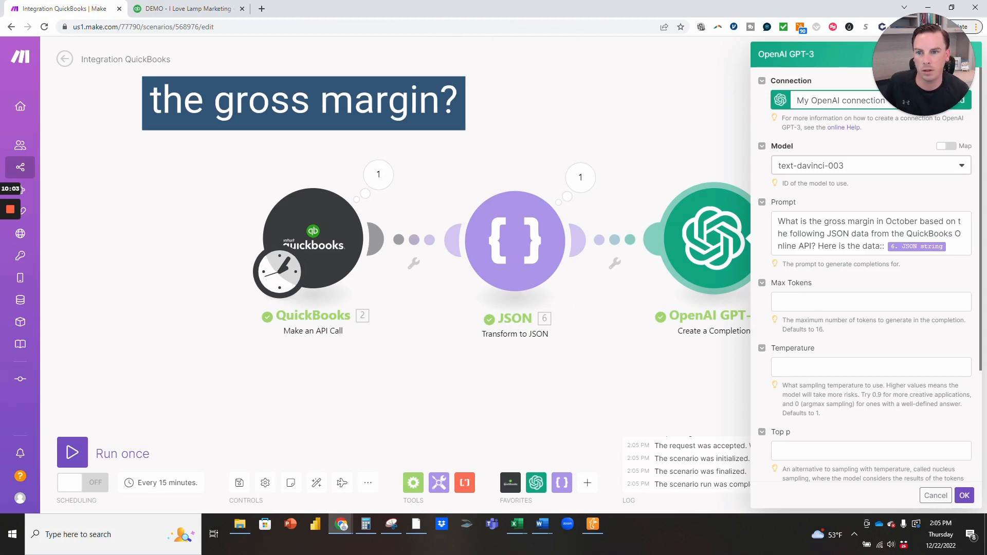
{"action": "left_click", "coordinate": [820, 246]}
{"action": "type", "text": "The"}
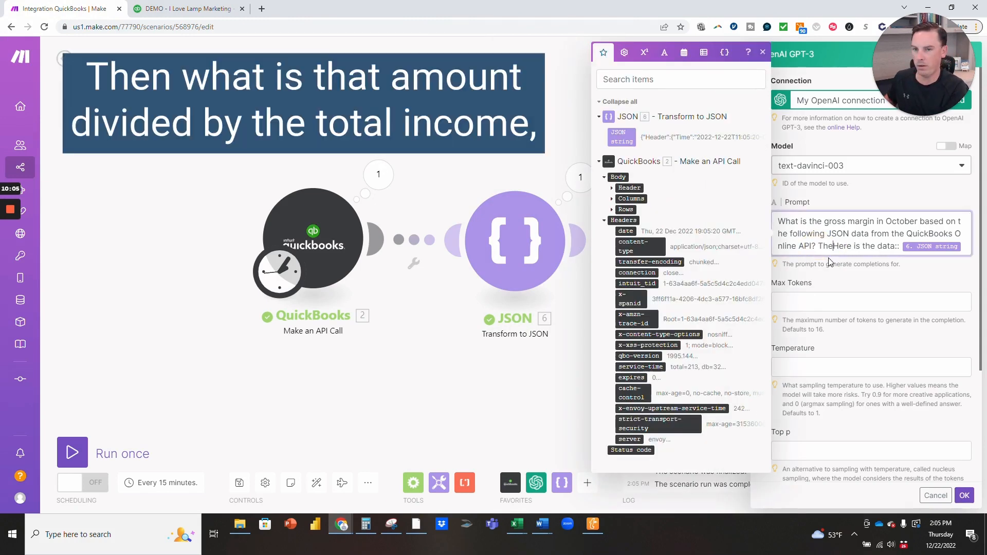
{"action": "type", "text": "n, what is that amount divided by the total income"}
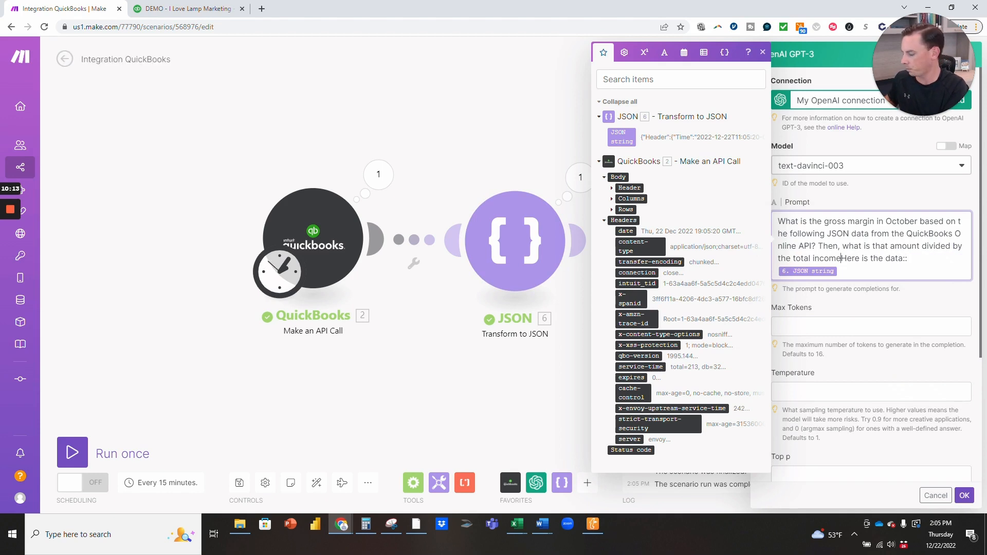
{"action": "type", "text": " which wil"}
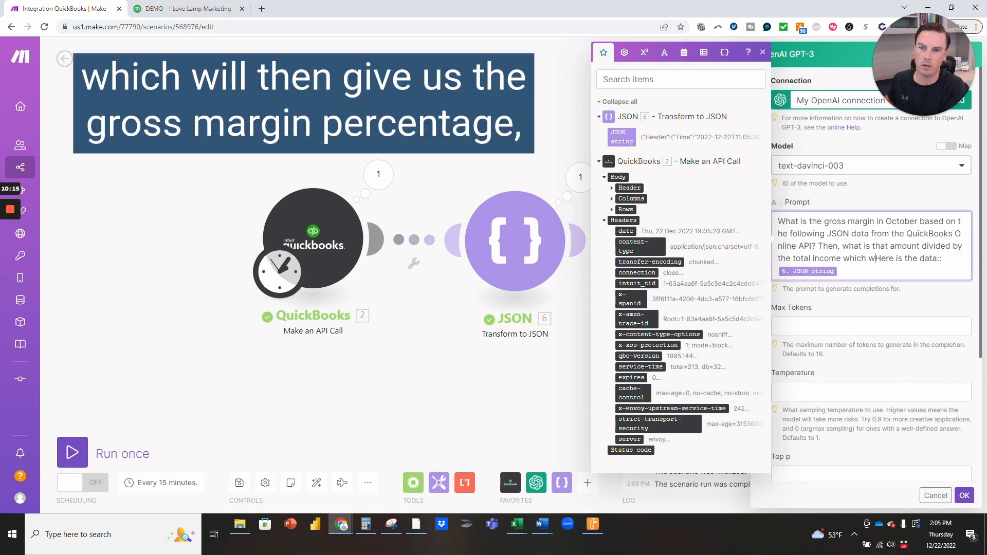
{"action": "type", "text": "l then give us "}
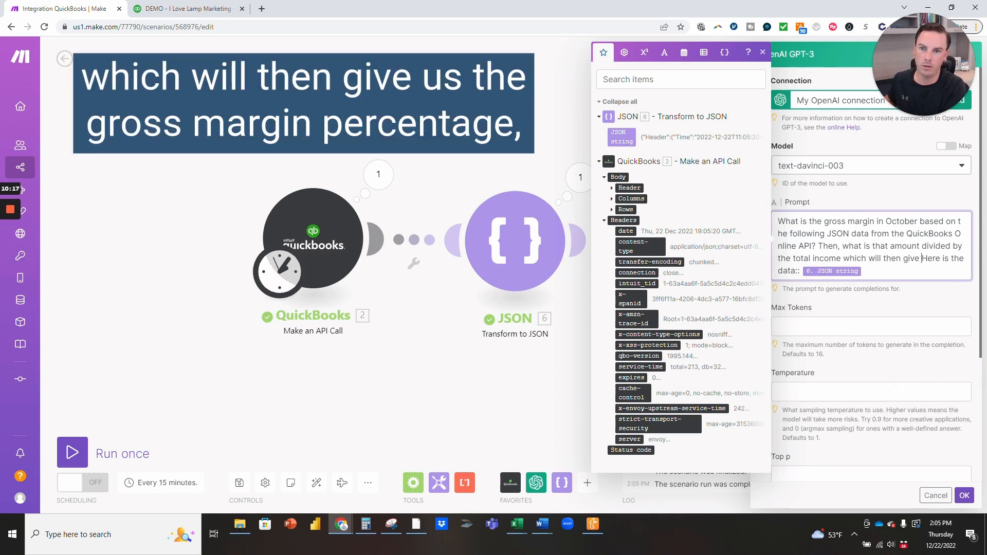
{"action": "type", "text": "the gross mar"}
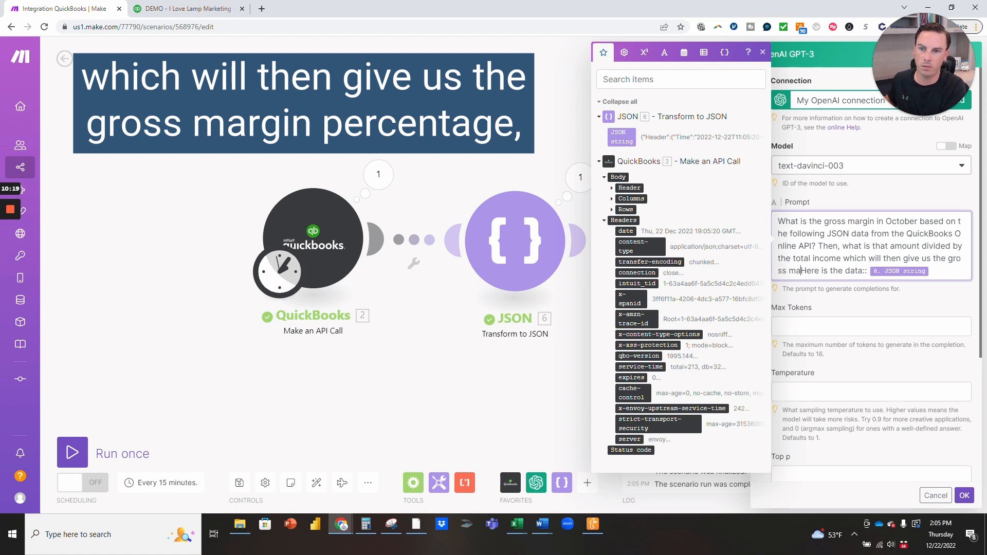
{"action": "type", "text": "gin percentage"}
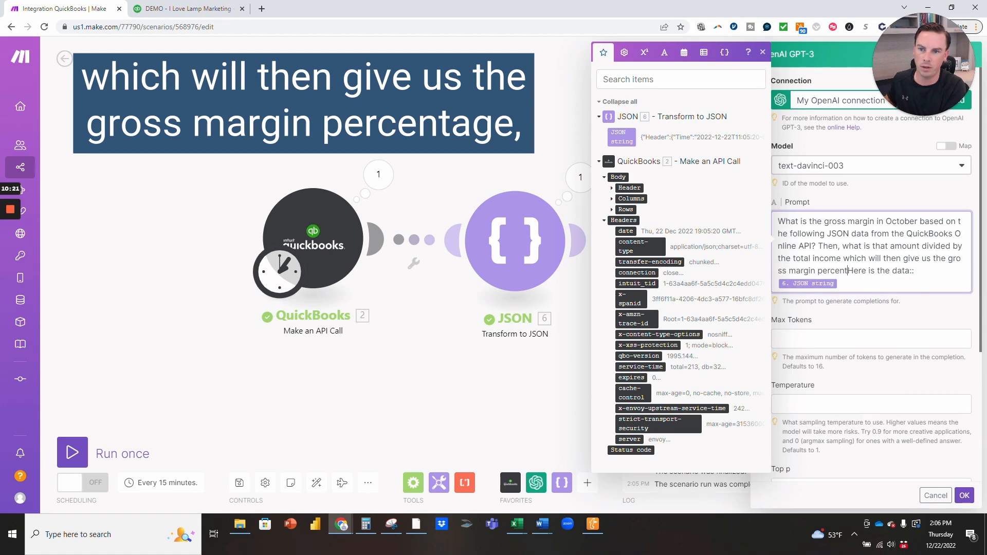
{"action": "type", "text": "?"}
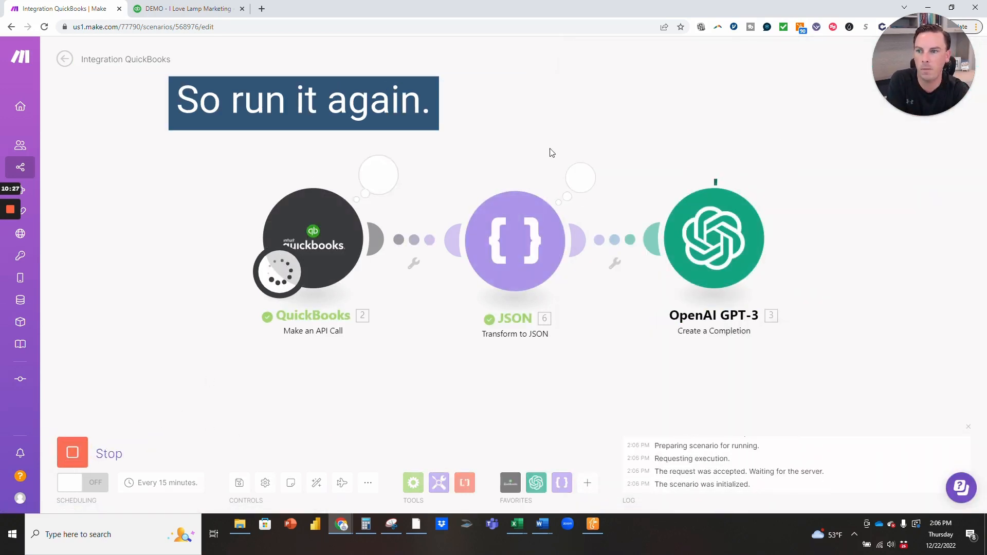
- Examine the first choice's text in the OpenAI GPT-3 output for the extended gross margin question, then close the output
{"action": "left_click", "coordinate": [766, 184]}
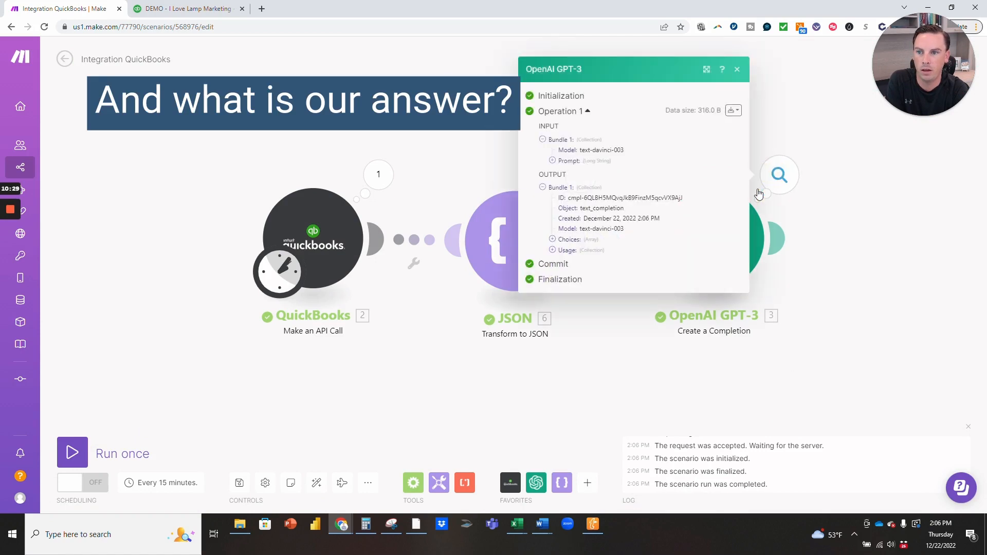
{"action": "left_click", "coordinate": [560, 239]}
{"action": "left_click", "coordinate": [565, 249]}
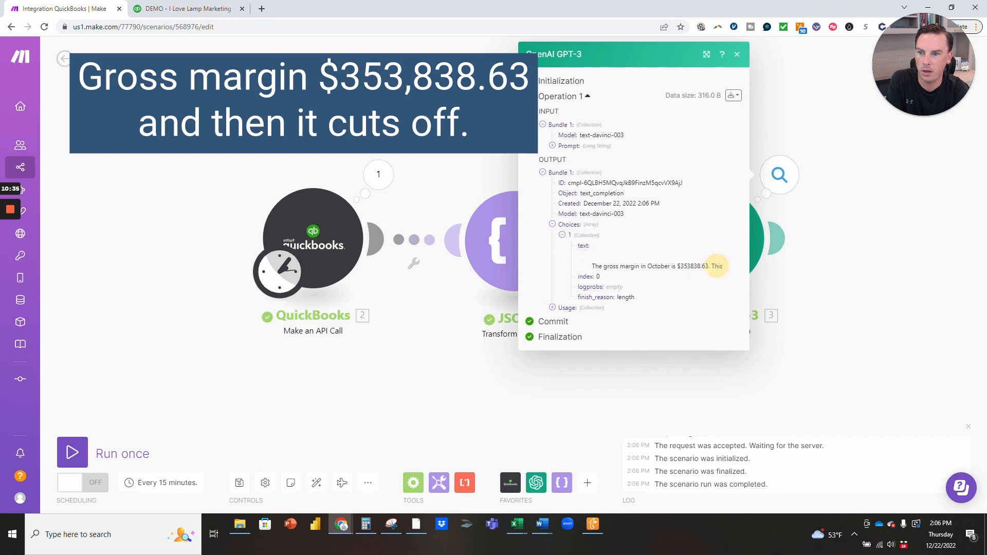
{"action": "left_click_drag", "start_coordinate": [722, 265], "coordinate": [619, 267]}
{"action": "left_click", "coordinate": [834, 256]}
- Set Max Tokens to 55 in the OpenAI GPT-3 module and save the module
{"action": "left_click", "coordinate": [724, 245]}
{"action": "scroll", "coordinate": [811, 286], "scroll_direction": "down", "scroll_amount": 2}
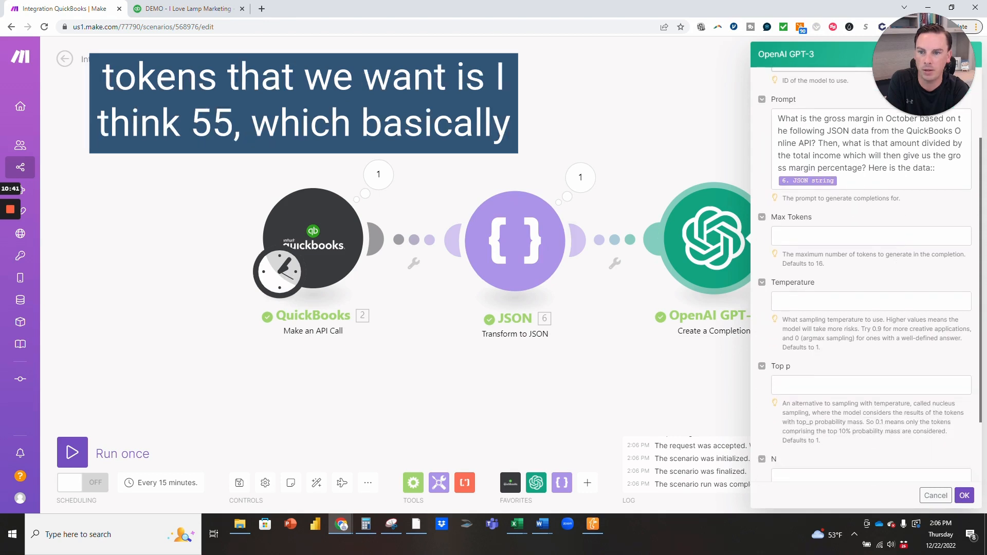
{"action": "left_click", "coordinate": [868, 235]}
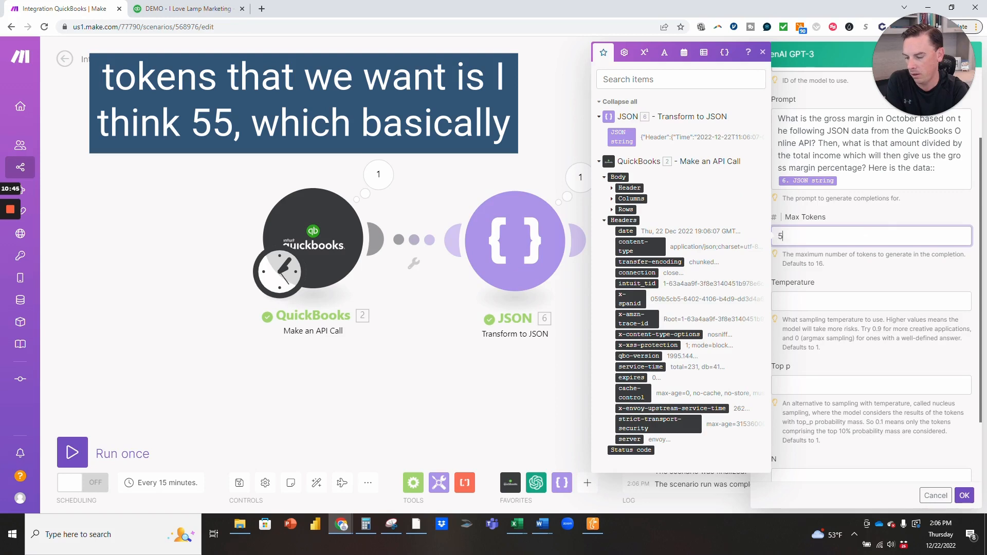
{"action": "left_click", "coordinate": [965, 495]}
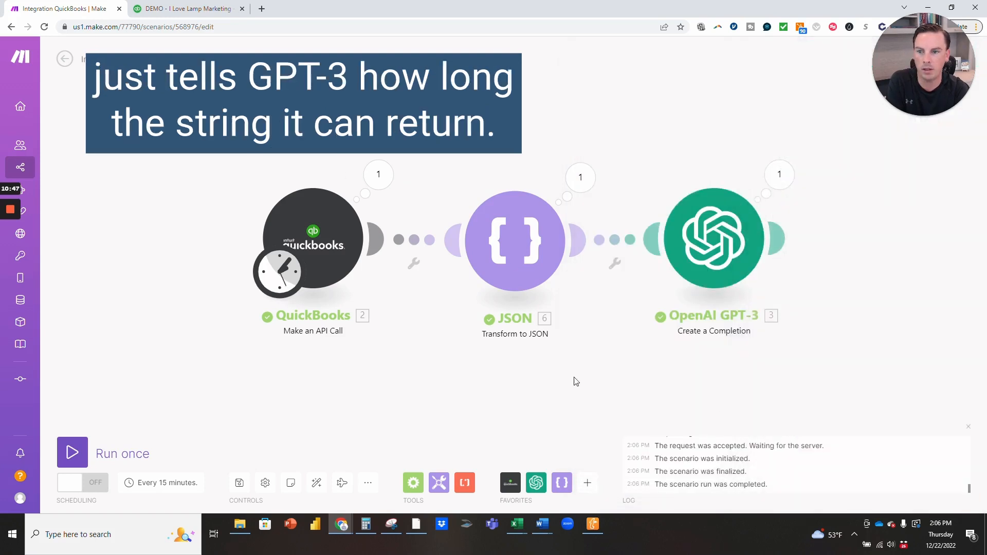
- Rerun the scenario and examine the gross margin amount and percentage in the first choice's text of the OpenAI GPT-3 output
{"action": "left_click", "coordinate": [73, 453]}
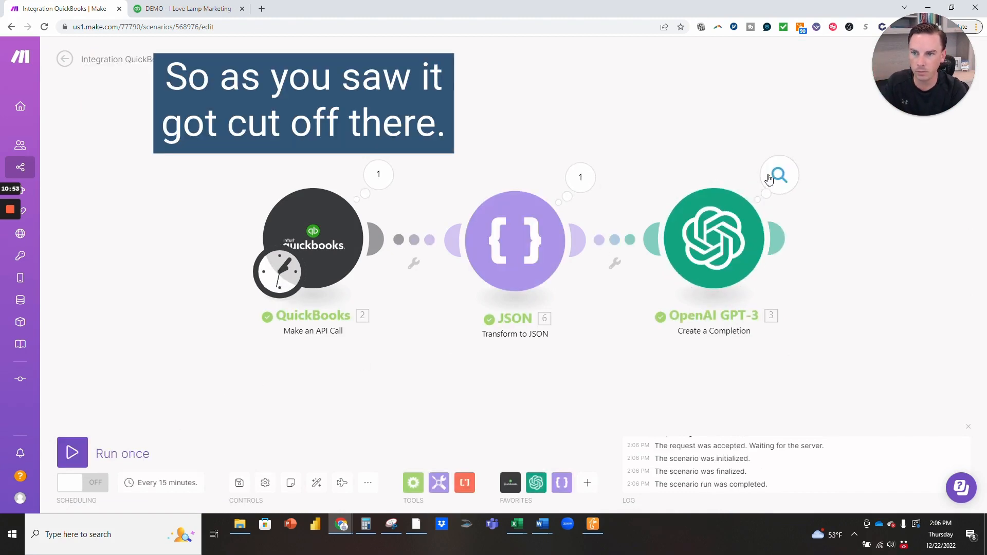
{"action": "left_click", "coordinate": [772, 178]}
{"action": "left_click", "coordinate": [553, 245]}
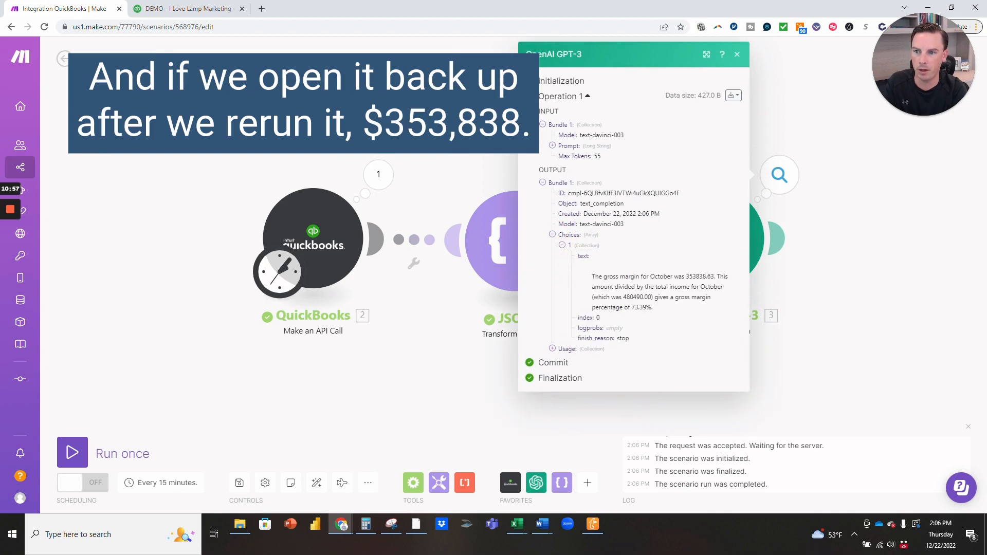
{"action": "left_click_drag", "start_coordinate": [711, 275], "coordinate": [689, 276]}
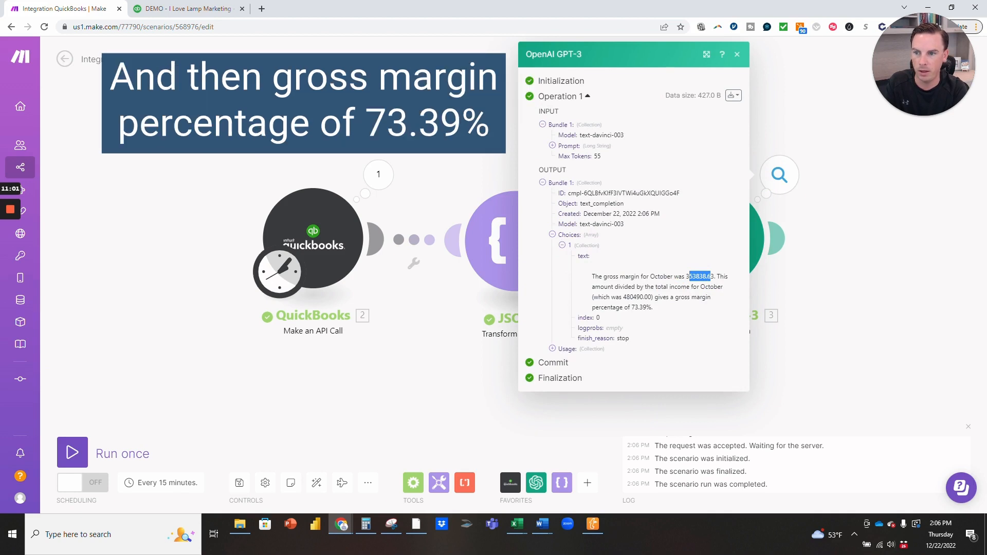
{"action": "left_click", "coordinate": [648, 307]}
{"action": "left_click_drag", "start_coordinate": [650, 307], "coordinate": [631, 307]}
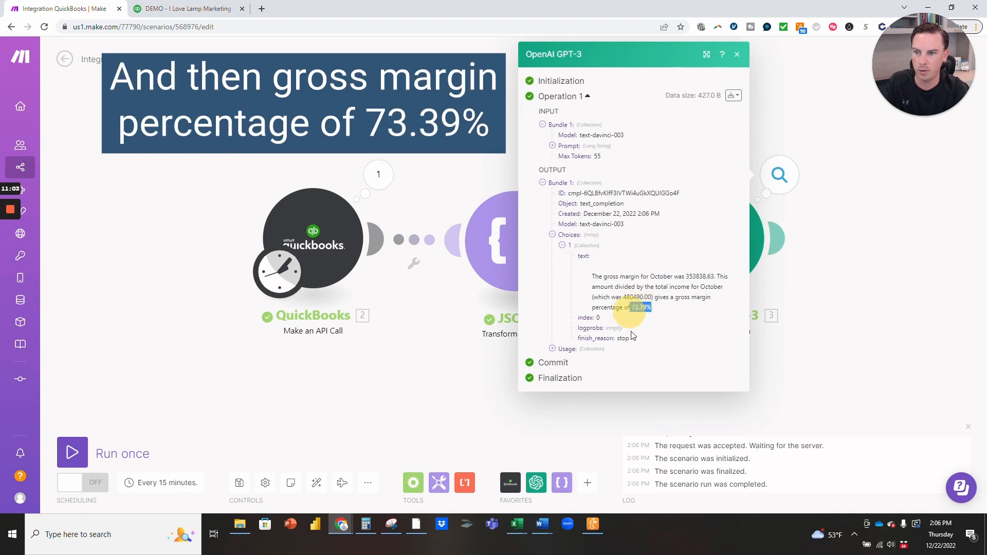
- Compare the answer with the October 2020 gross profit percentage of income in the QuickBooks report, then return to Make and close the module output
{"action": "left_click", "coordinate": [218, 4]}
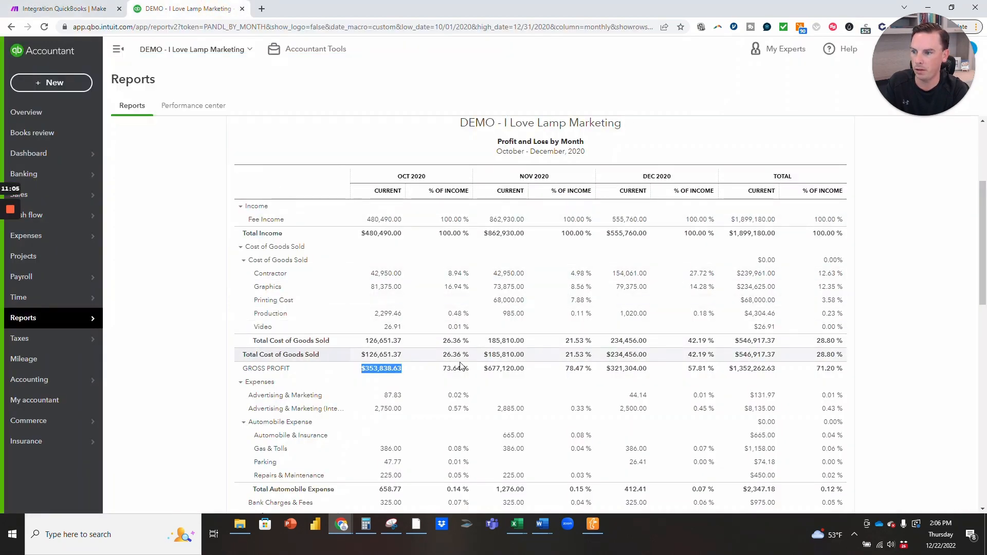
{"action": "left_click_drag", "start_coordinate": [443, 368], "coordinate": [461, 368]}
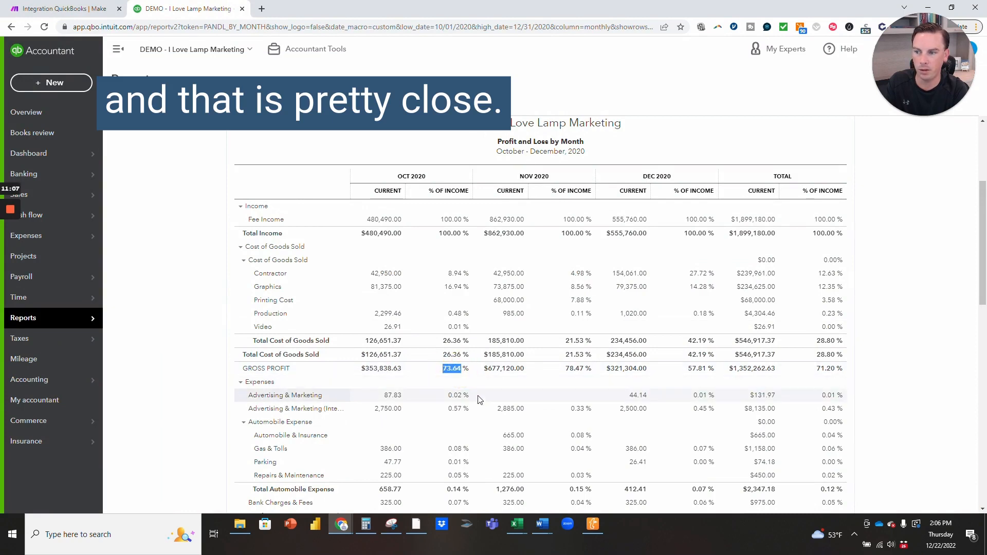
{"action": "left_click", "coordinate": [90, 4]}
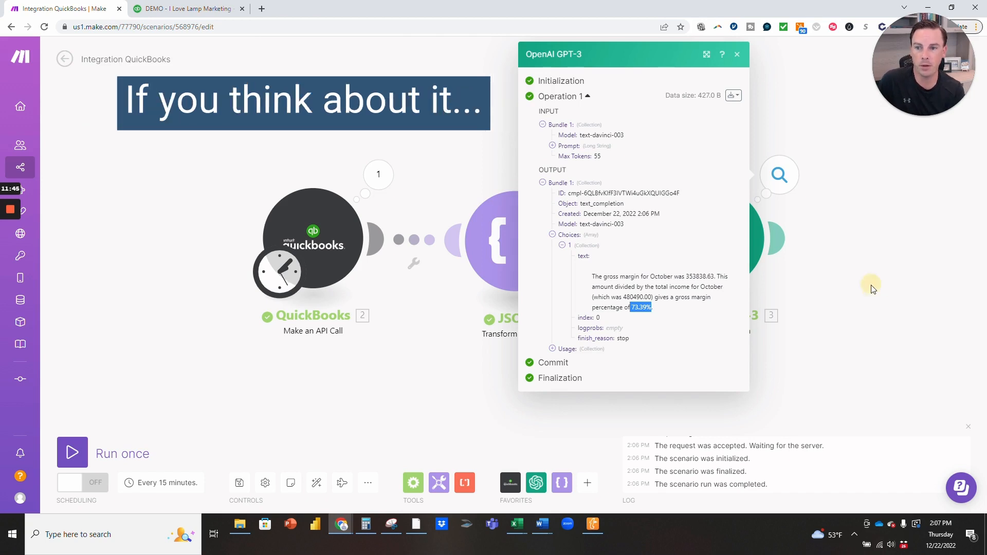
{"action": "left_click", "coordinate": [871, 286]}
{"action": "left_click_drag", "start_coordinate": [740, 387], "coordinate": [613, 396]}
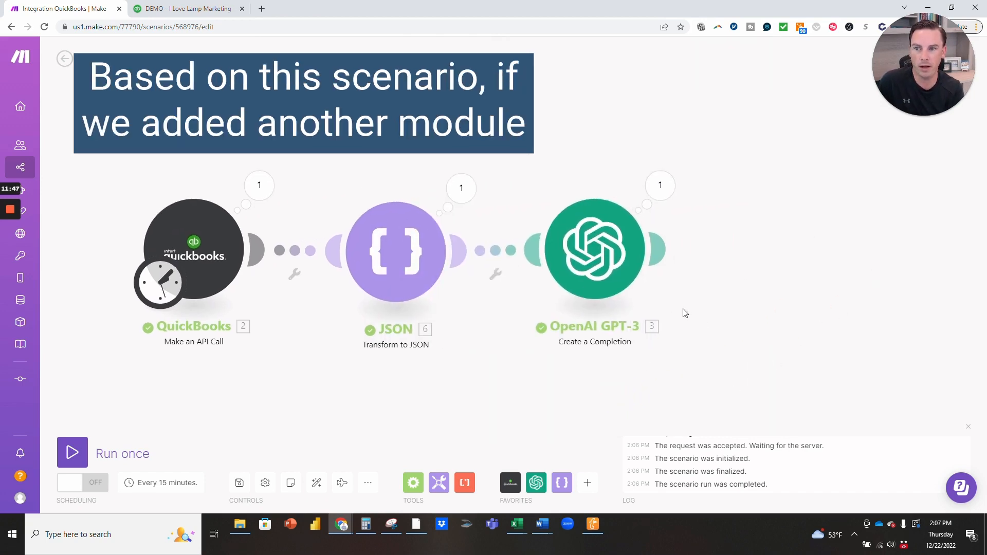